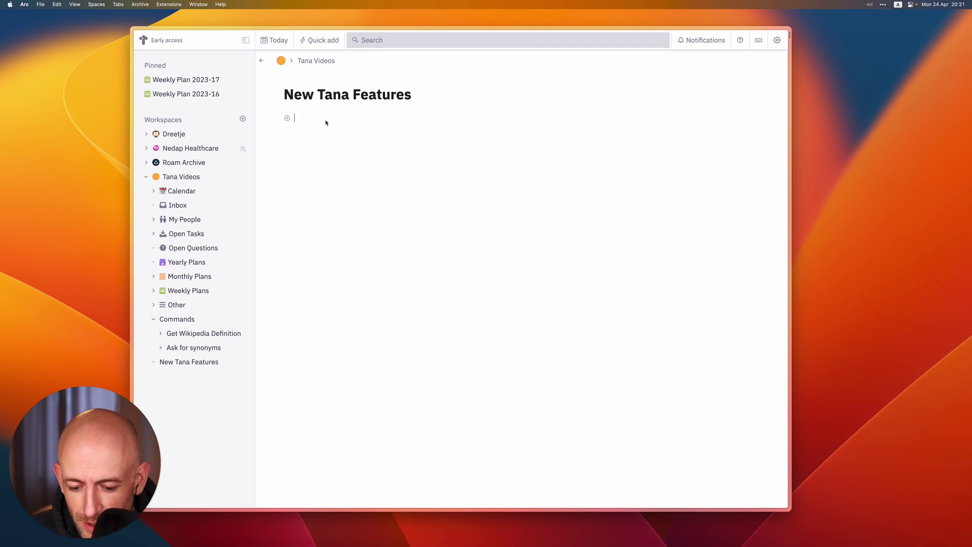
Write a 'Meeting with' note naming a colleague, try and undo a name reference, then start a new bullet
type("Meeting")
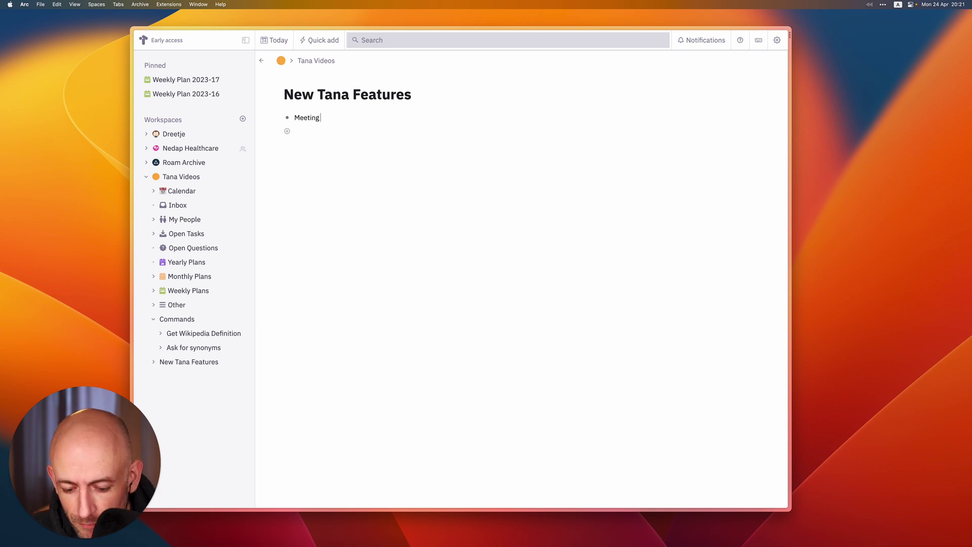
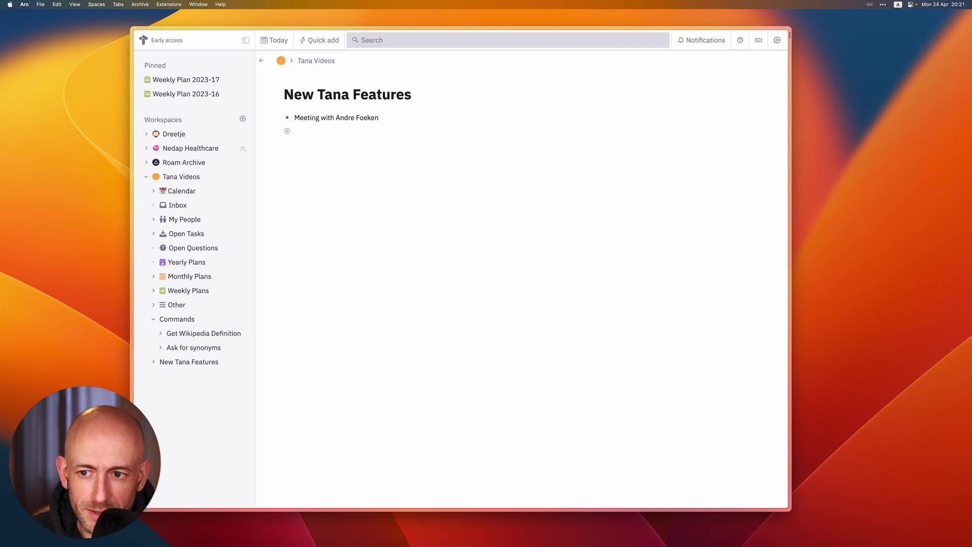
key("shift+Left")
key("shift+Left")
key("shift+Left")
key("shift+Left")
key("shift+Left")
key("shift+Left")
key("shift+Left")
key("shift+Left")
key("shift+Left")
key("shift+Left")
key("shift+Left")
key("shift+Left")
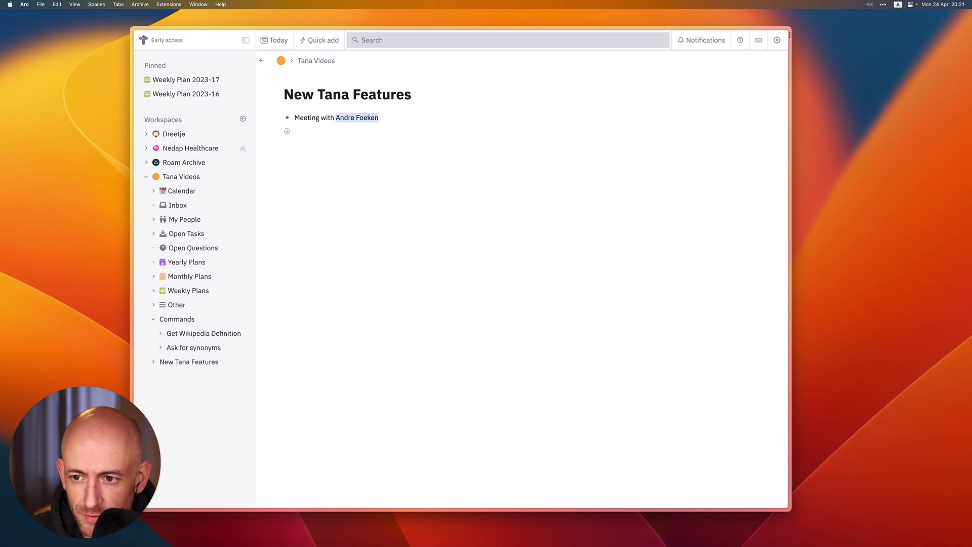
key("shift+2")
key("Down")
key("Return")
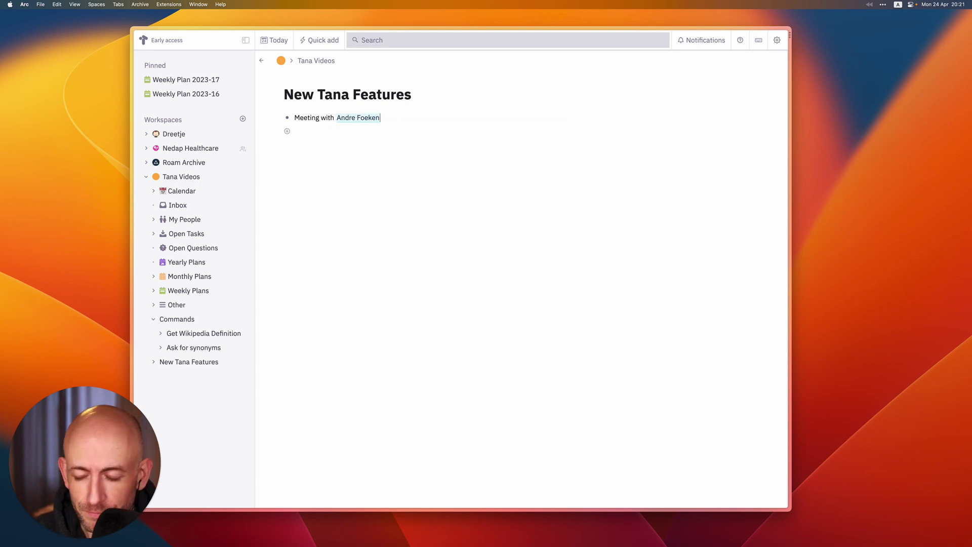
key("super+z")
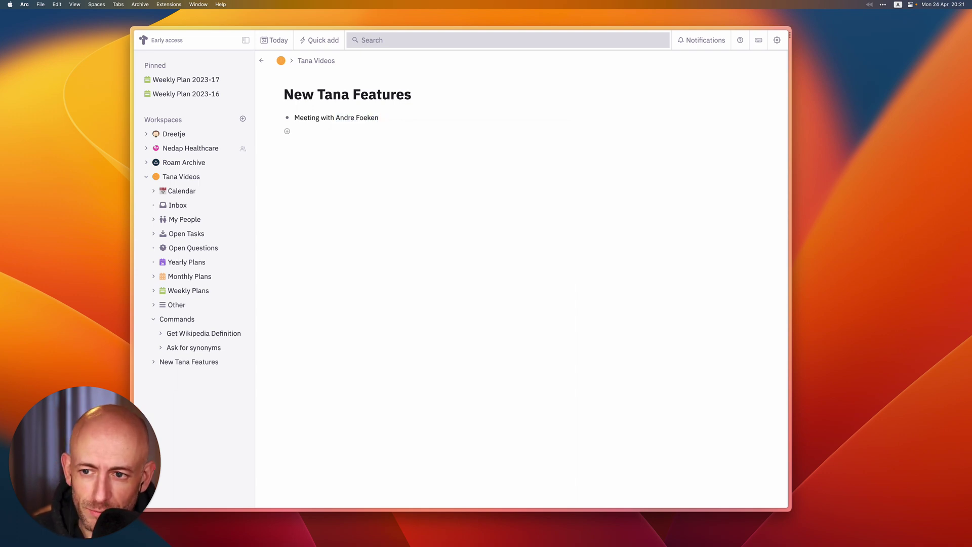
key("Return")
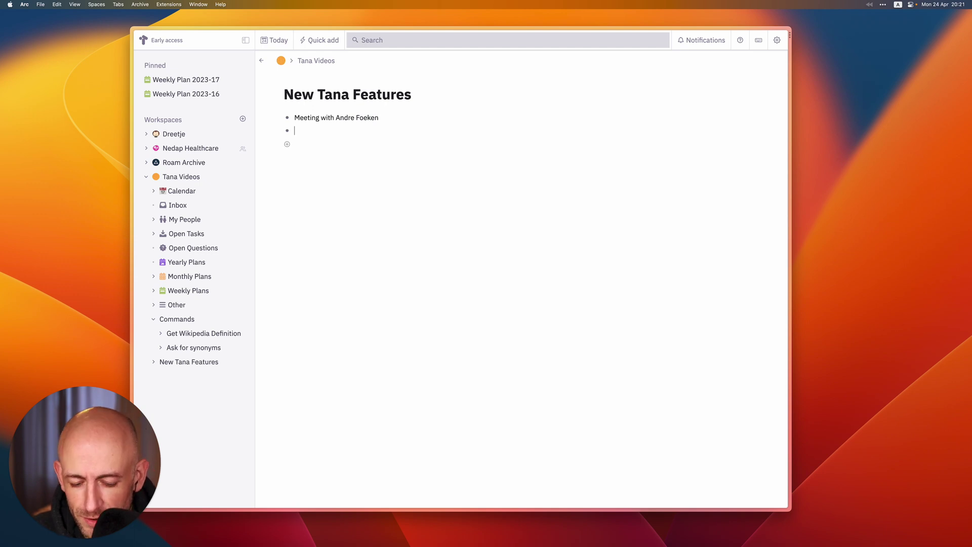
Turn the new bullet into a search node for the #person tag and run it
type("?")
key("Return")
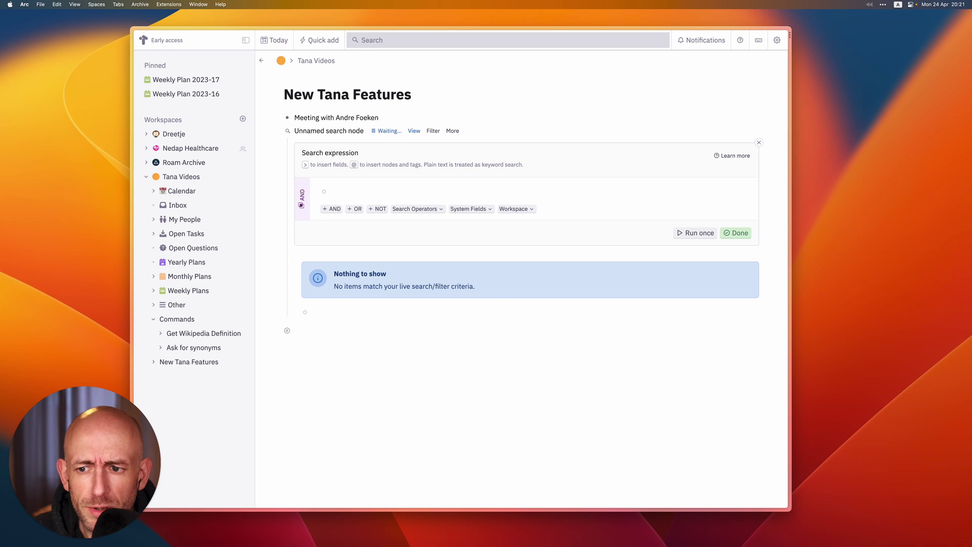
type("#per")
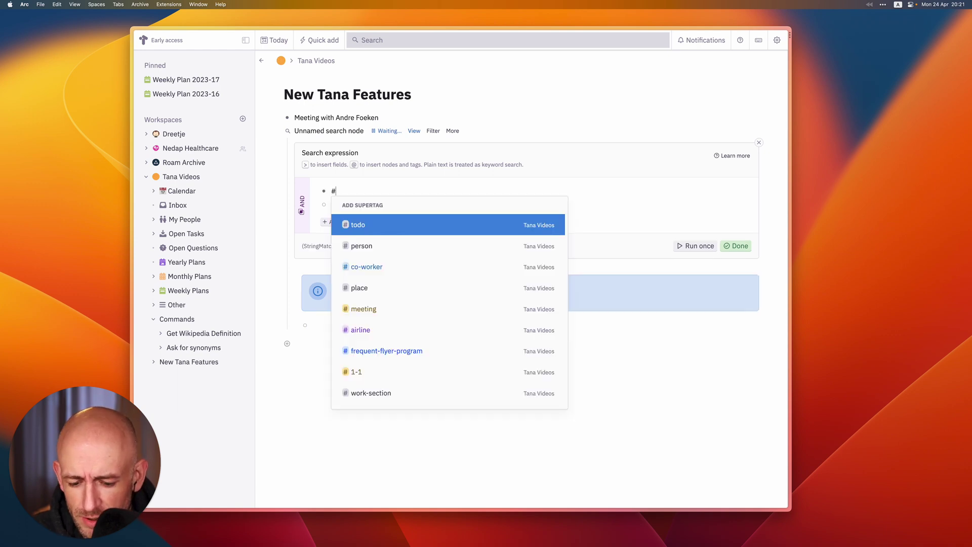
key("Return")
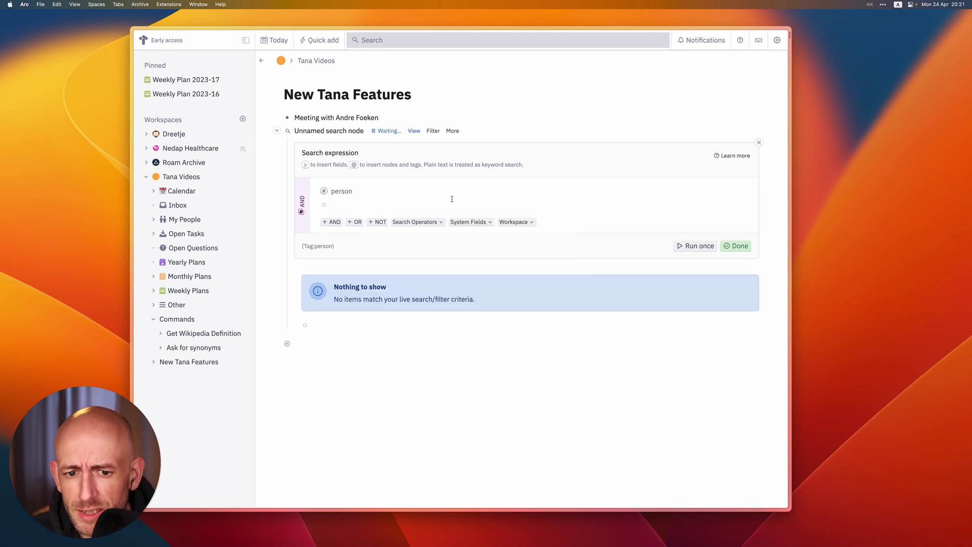
left_click(697, 246)
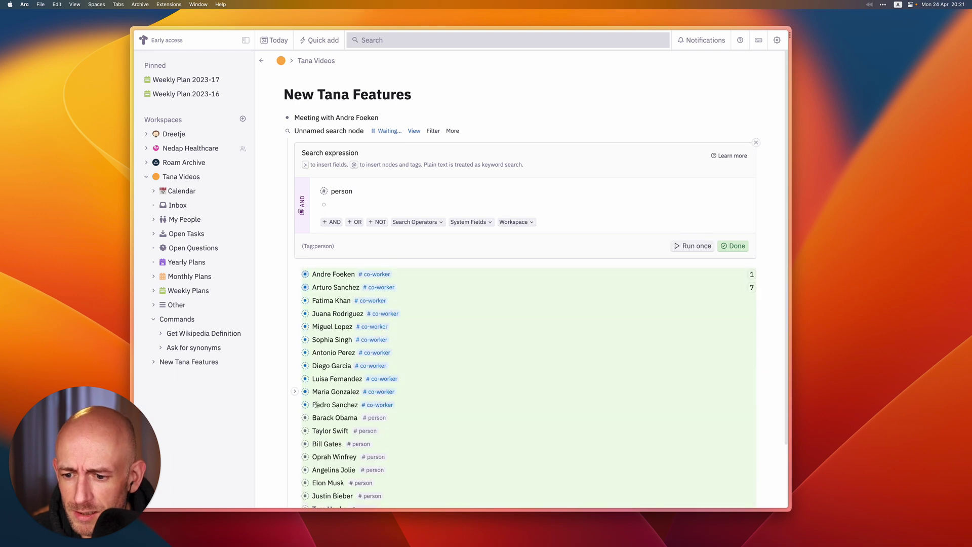
scroll(337, 386, "down", 3)
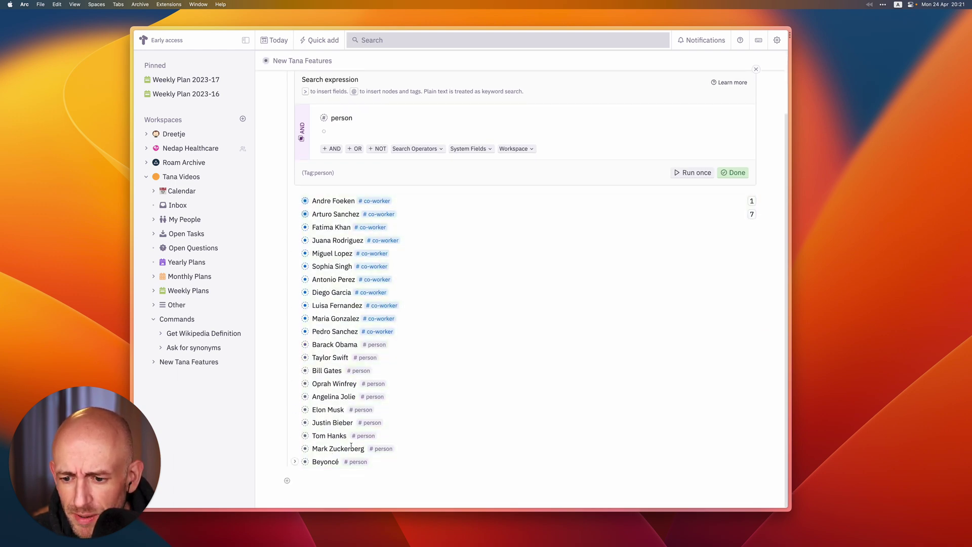
left_click(733, 173)
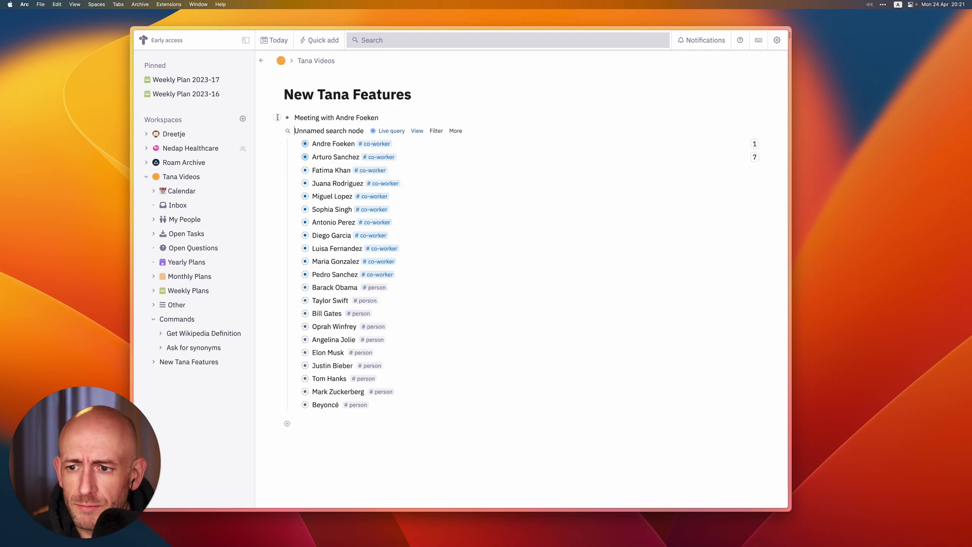
Rename the search 'List of people' and collapse its results
left_click_drag(365, 130, 293, 128)
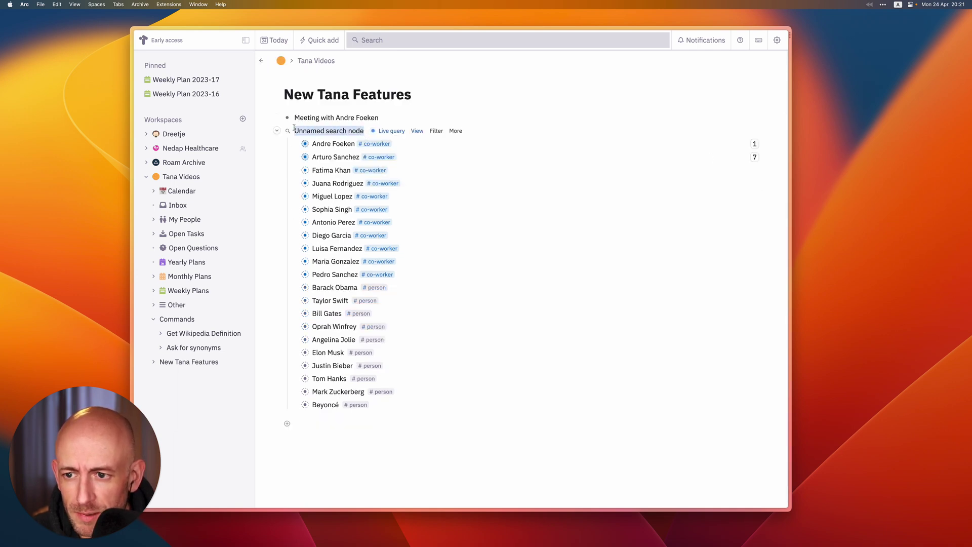
type("List of")
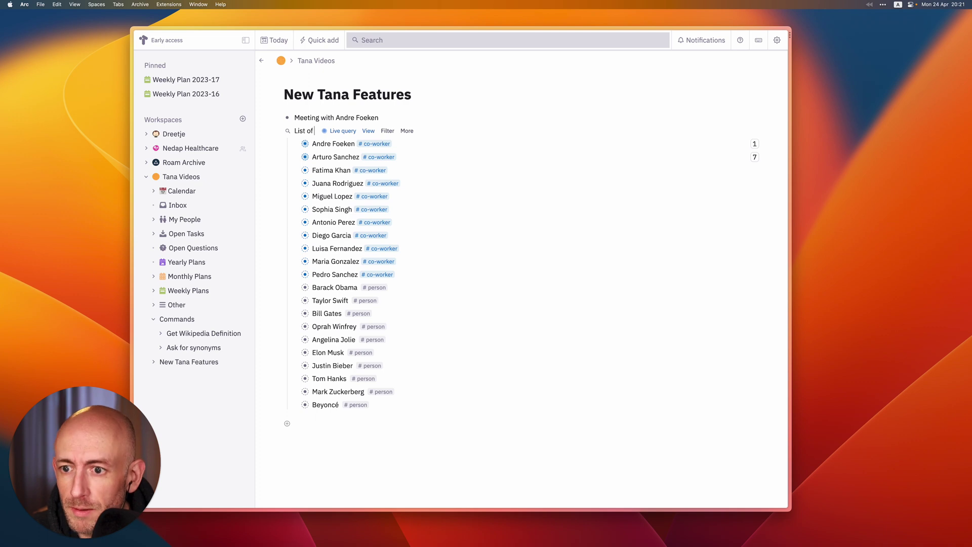
type(" people")
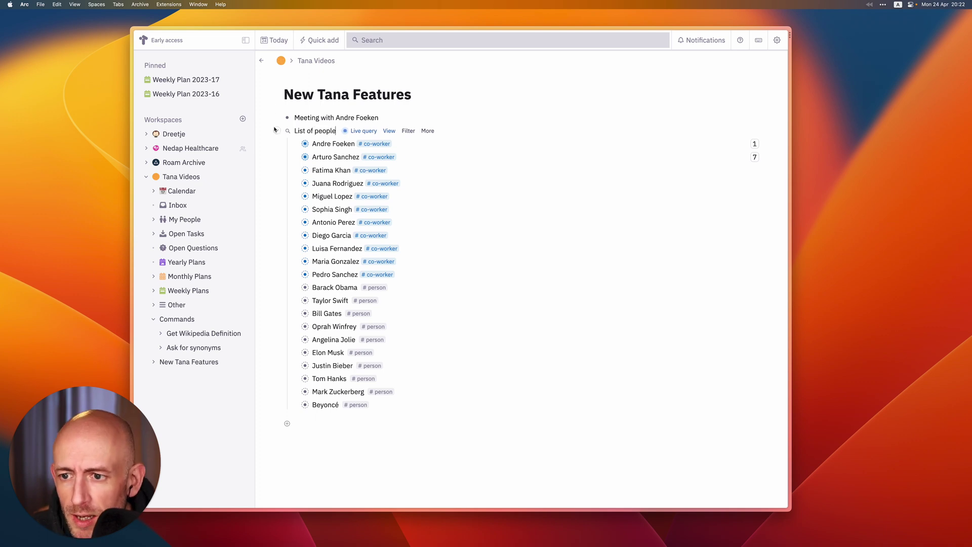
left_click(277, 130)
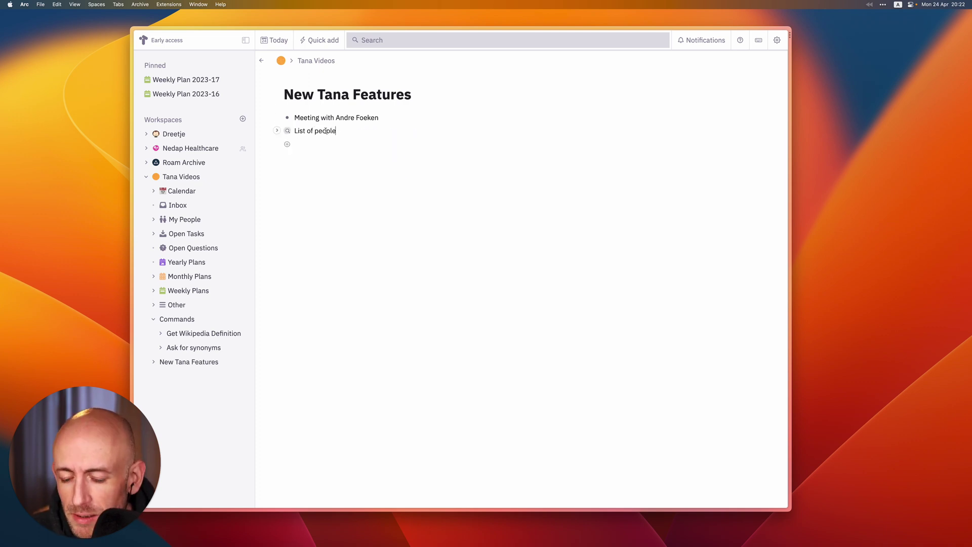
Add a 'Tag people names as a person' bullet and convert it into a command node
key("super+c")
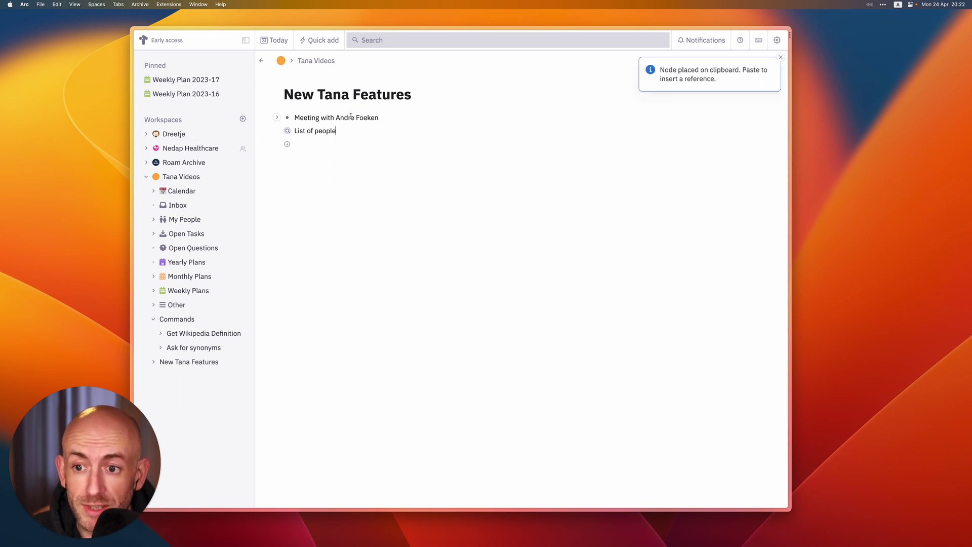
key("Return")
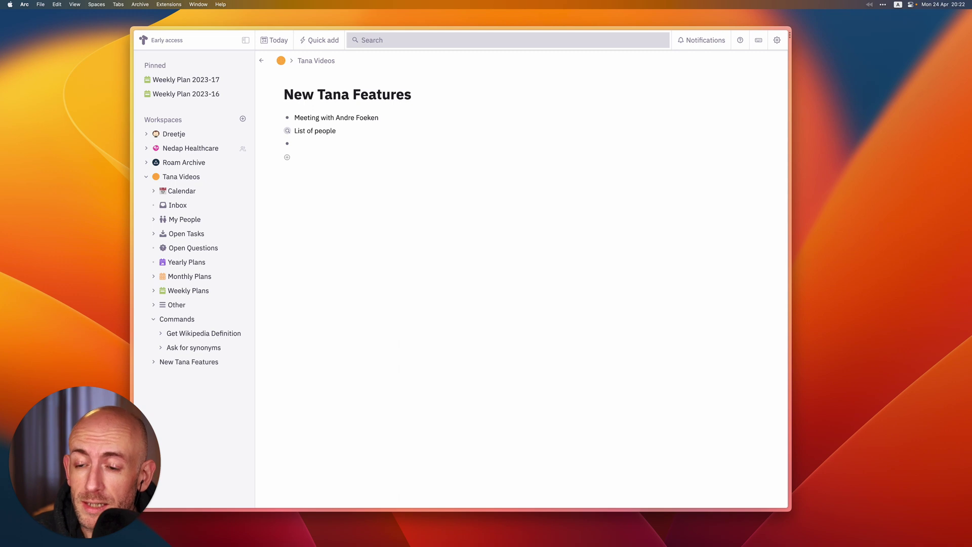
type("Tag")
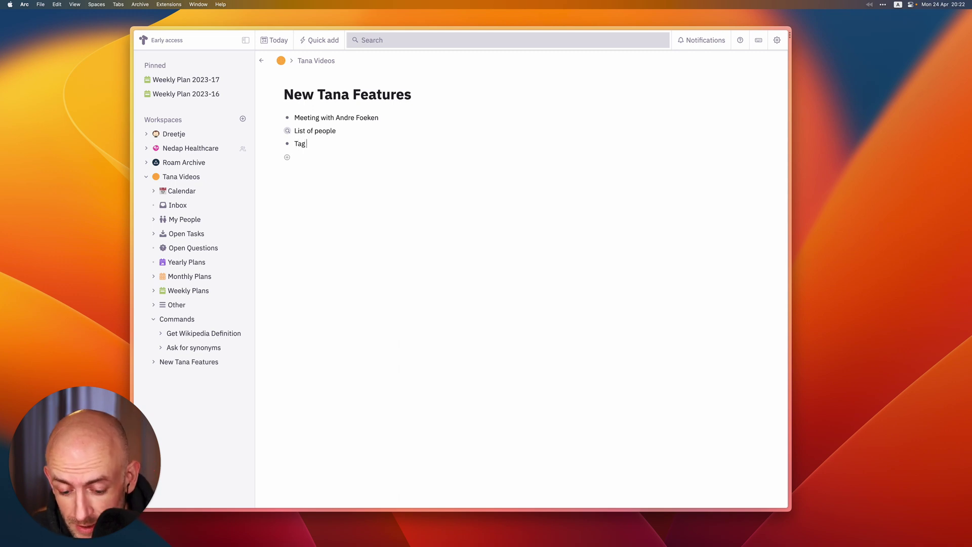
type(" people name")
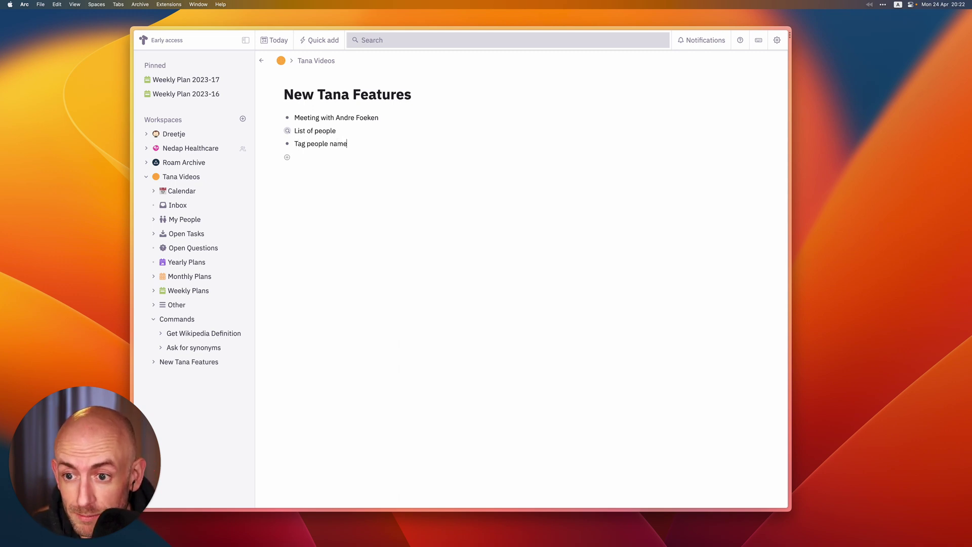
type("s as a person")
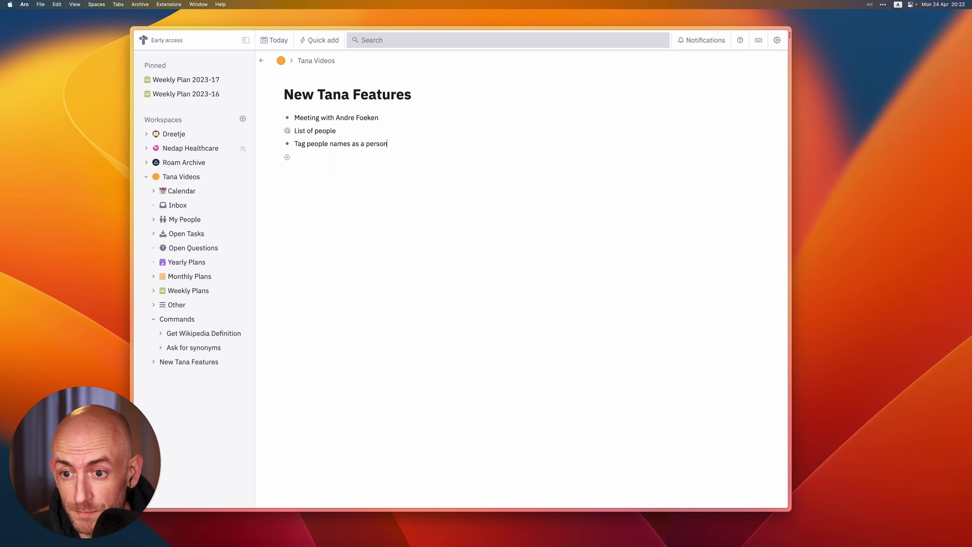
key("super+k")
type("conv")
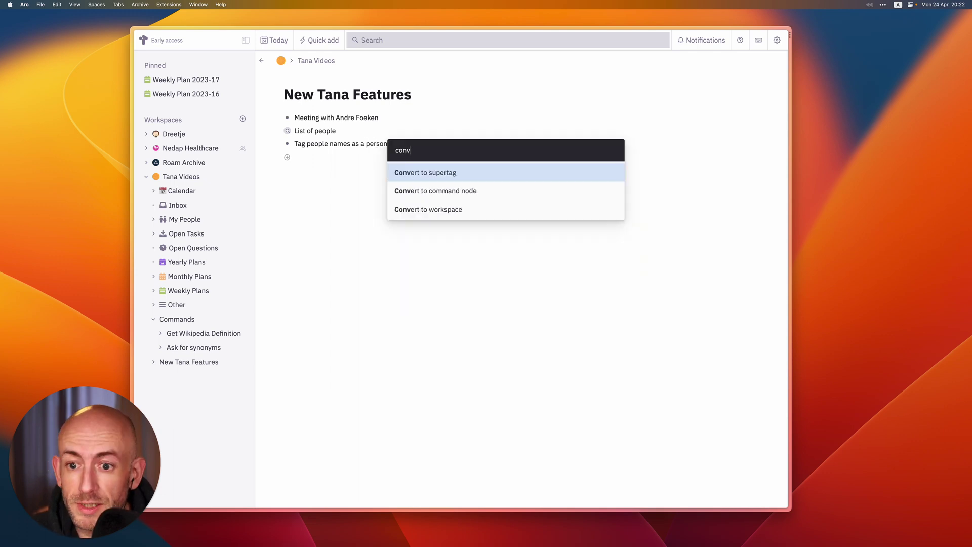
key("Down")
key("Return")
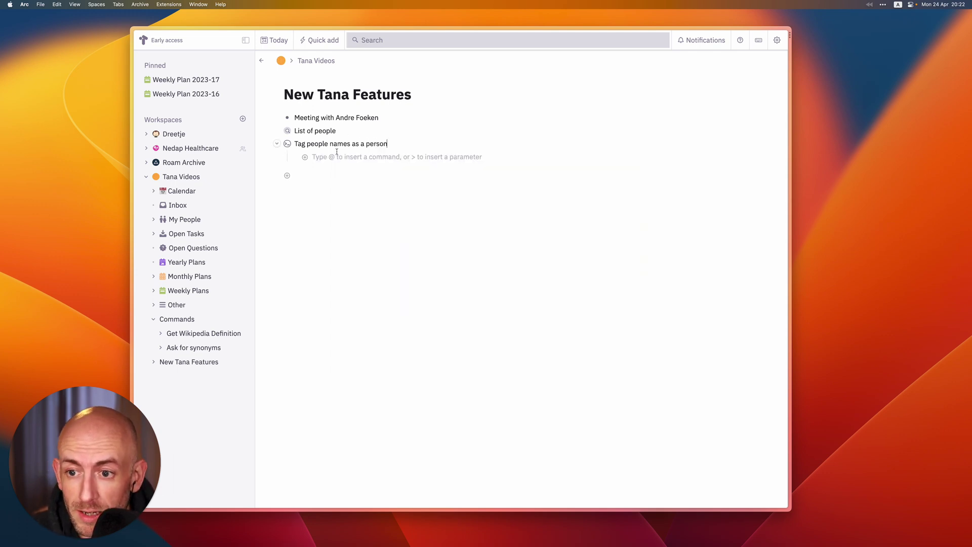
Add an Ask GPT step to the command and open its Prompt Workbench
left_click(337, 153)
type("@as")
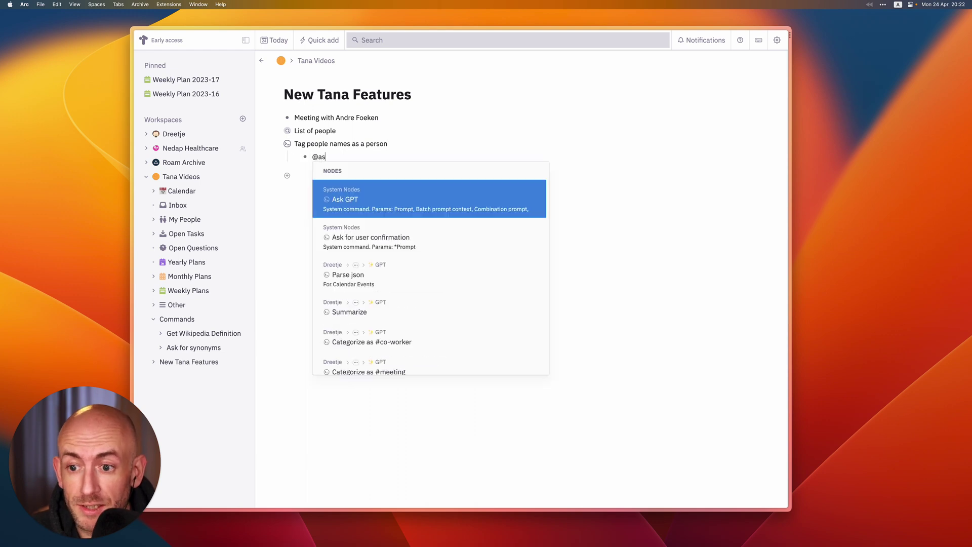
key("Return")
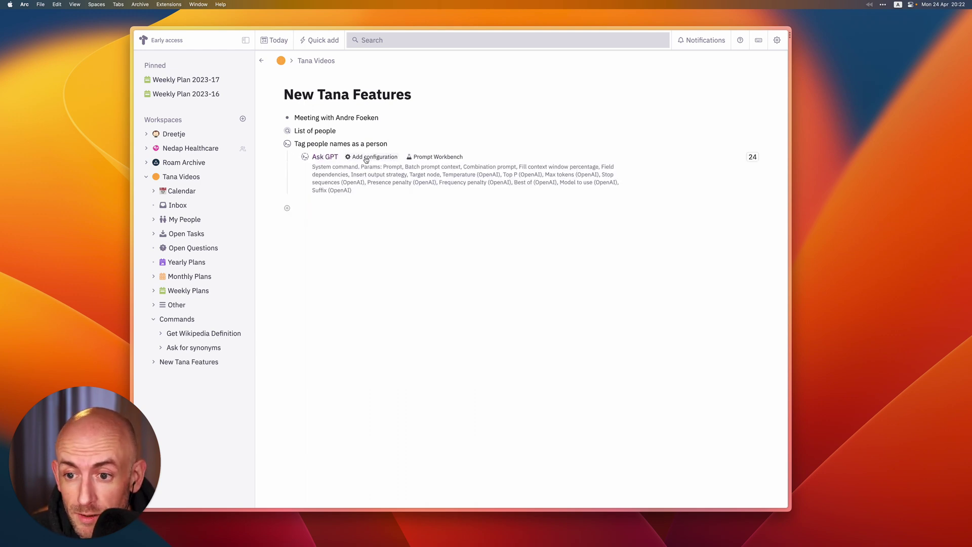
left_click(444, 159)
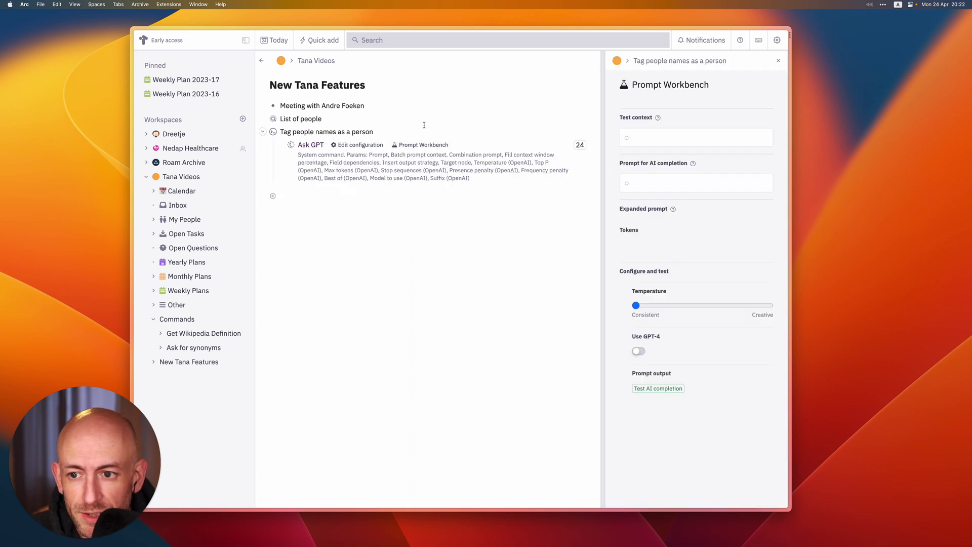
Paste the meeting note into the workbench as test context
left_click(321, 105)
key("super+c")
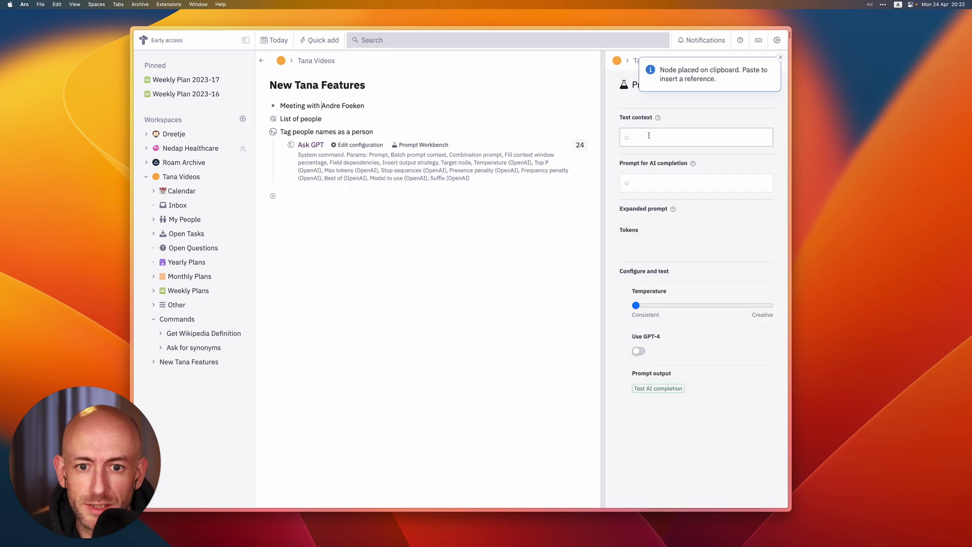
left_click(648, 136)
key("super+v")
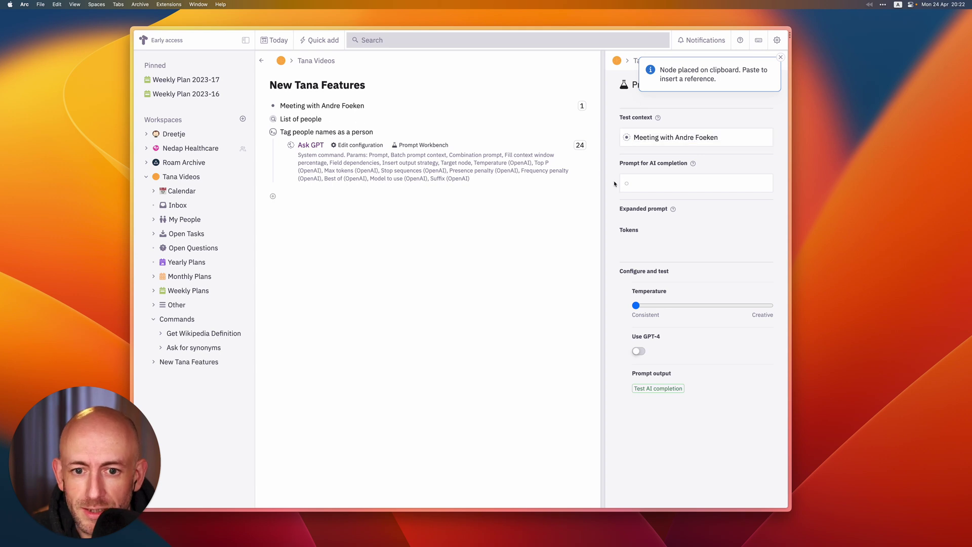
Paste a List of people reference into the AI completion prompt
key("super+c")
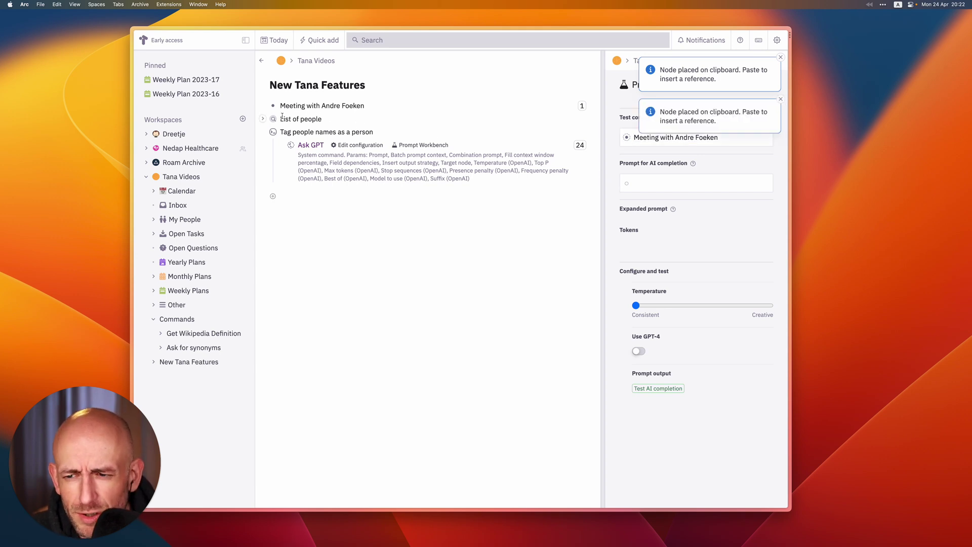
left_click(671, 183)
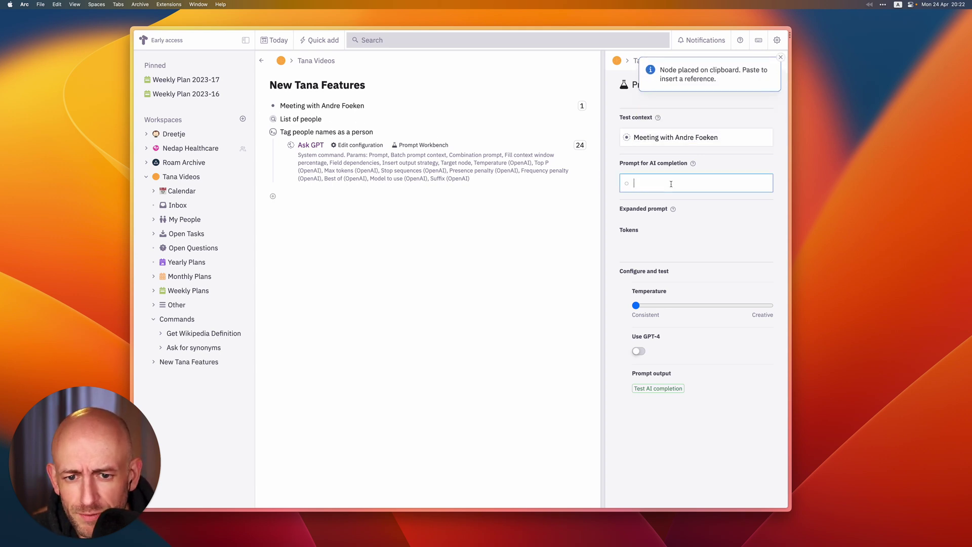
key("super+v")
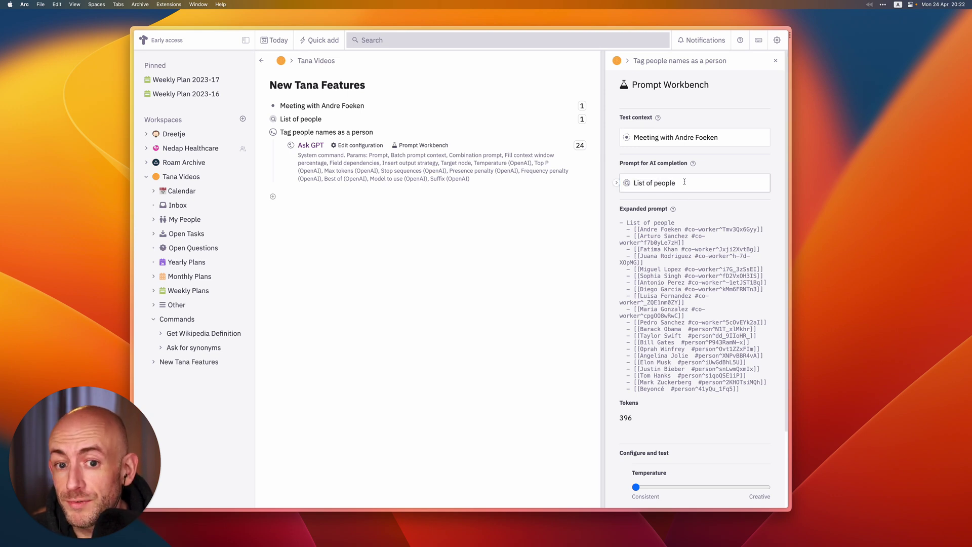
key("Return")
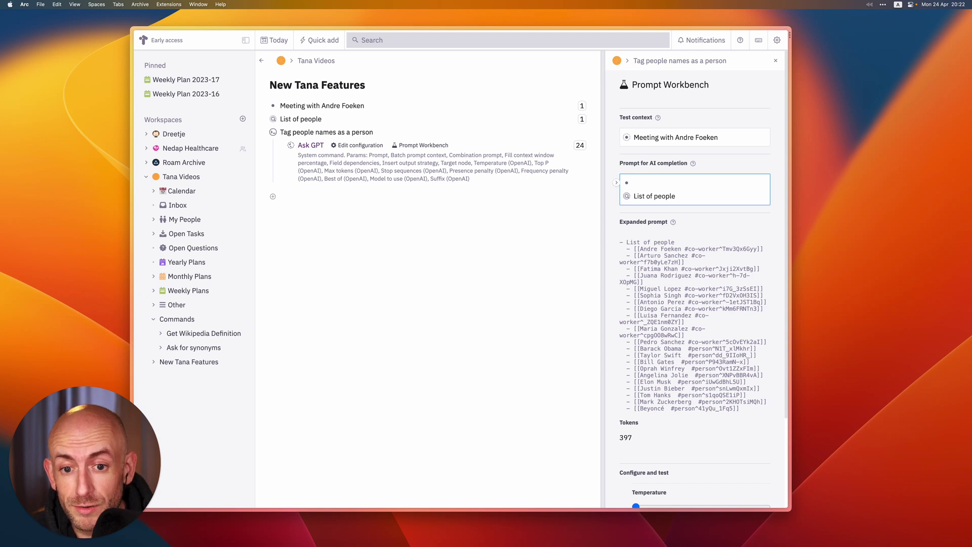
key("BackSpace")
key("super+a")
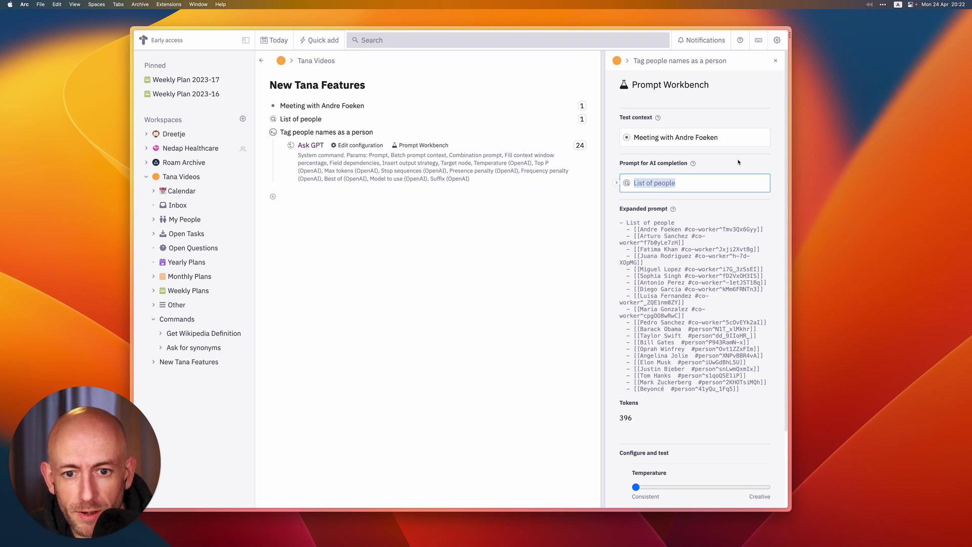
left_click(706, 187)
key("super+a")
key("Up")
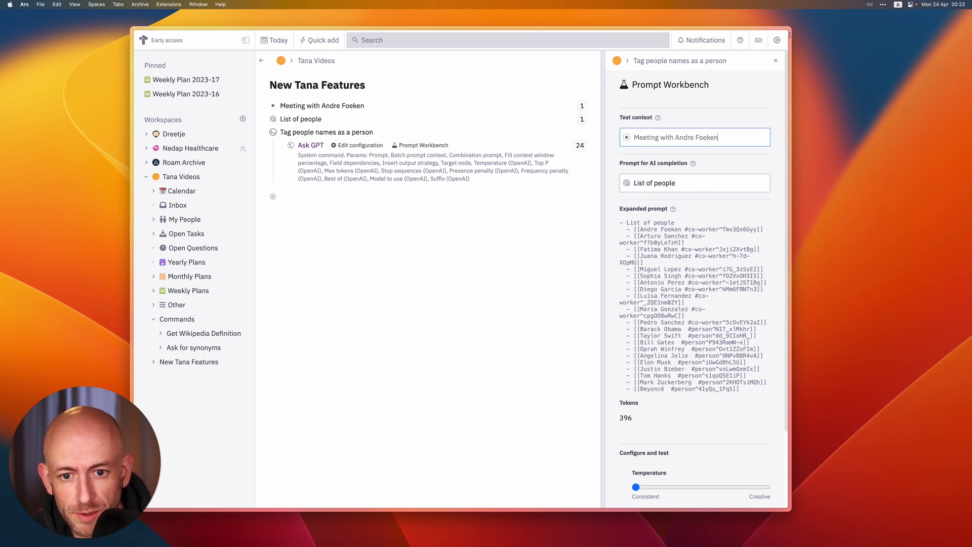
key("super+a")
key("Down")
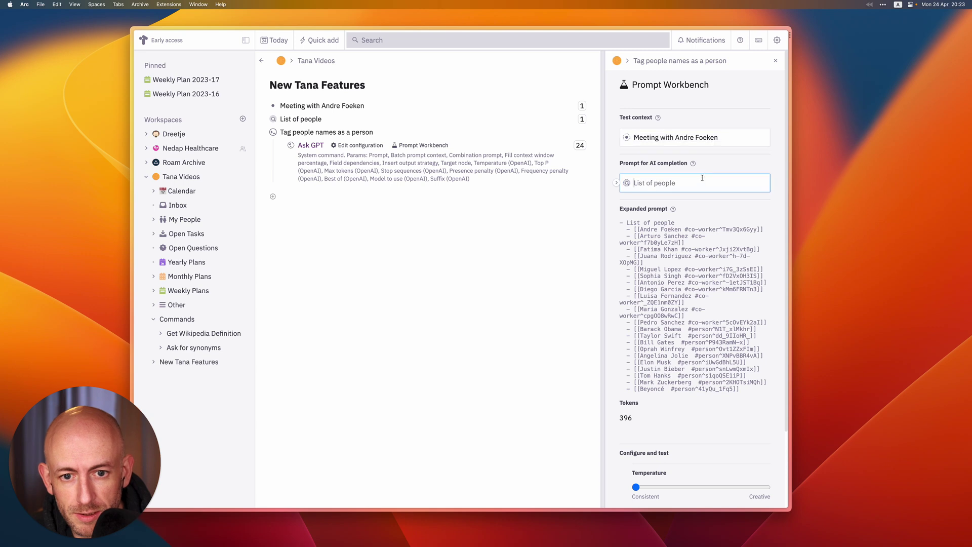
Surround the reference with 'Given the following list of people:' and 'tag each name in the list in the following sentence.'
key("Return")
type("Given")
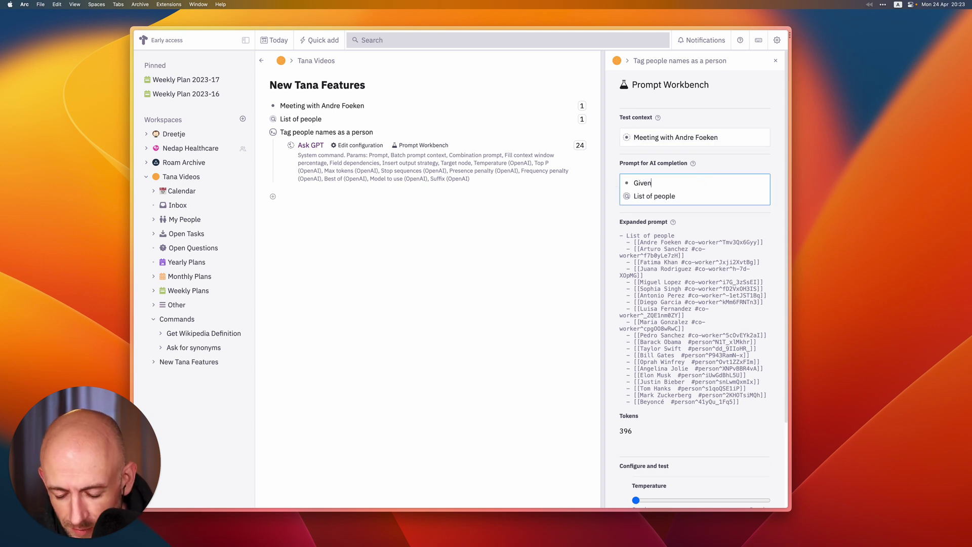
type(" the following ")
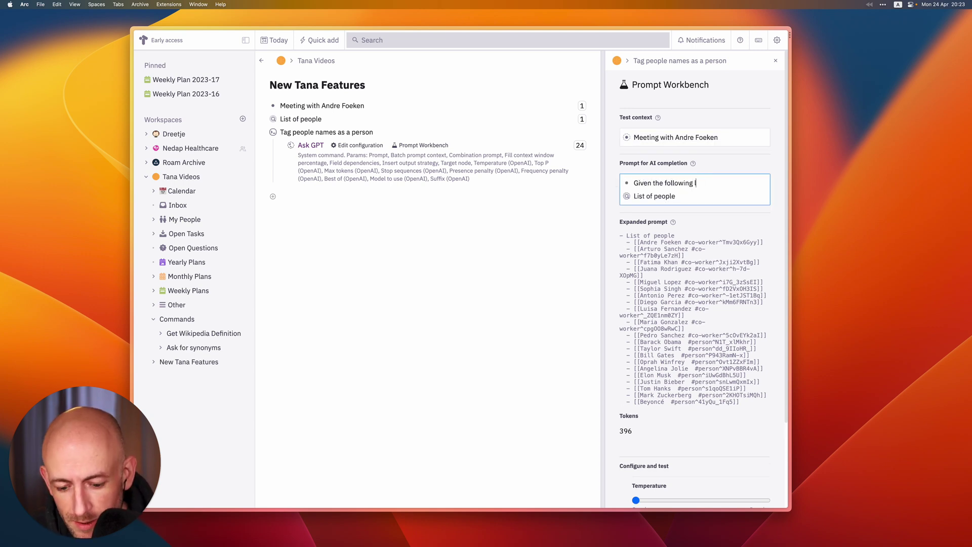
type("list of people")
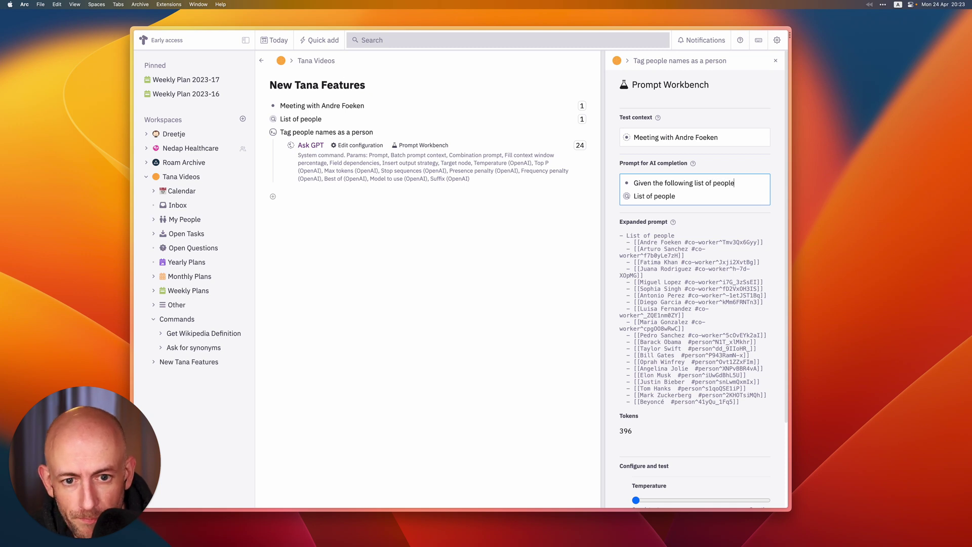
type(":")
key("Down")
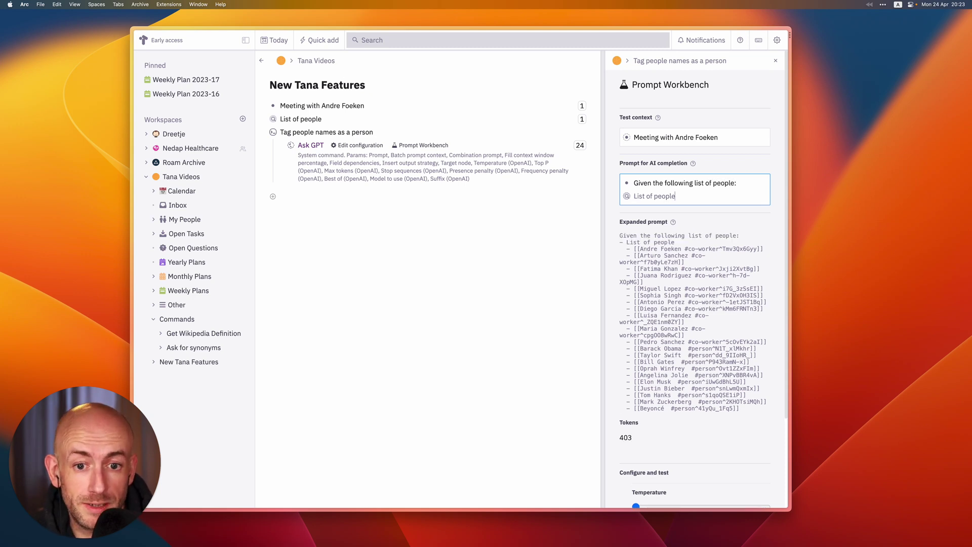
key("Return")
key("Return")
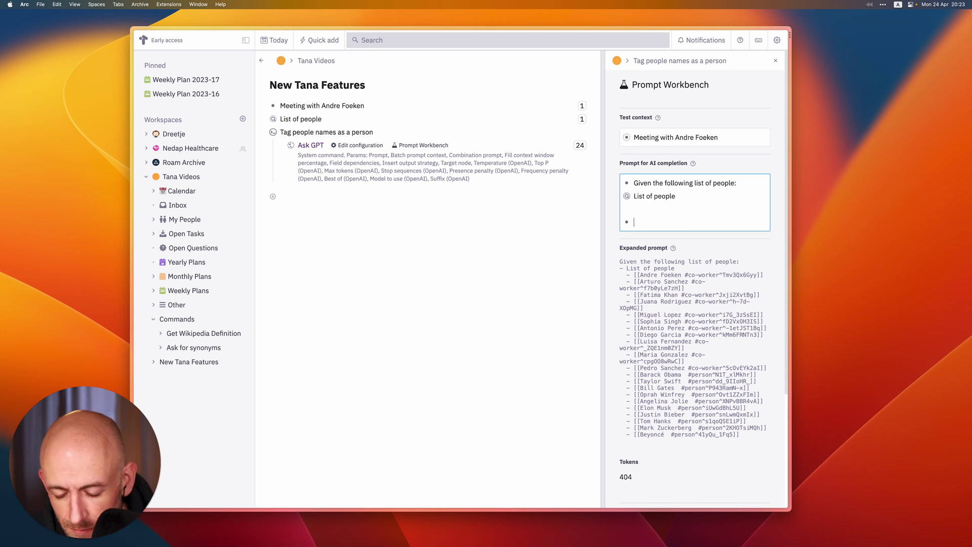
key("BackSpace")
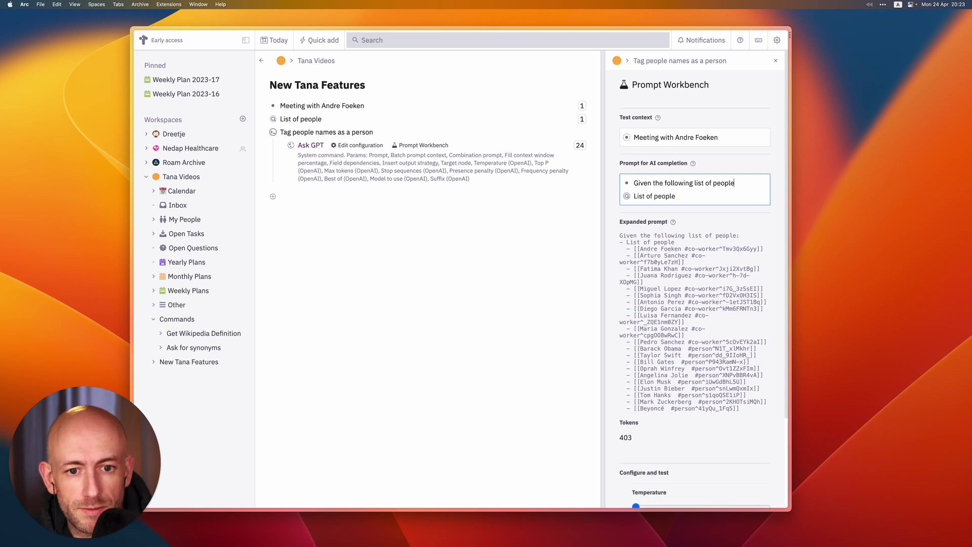
type(", ct")
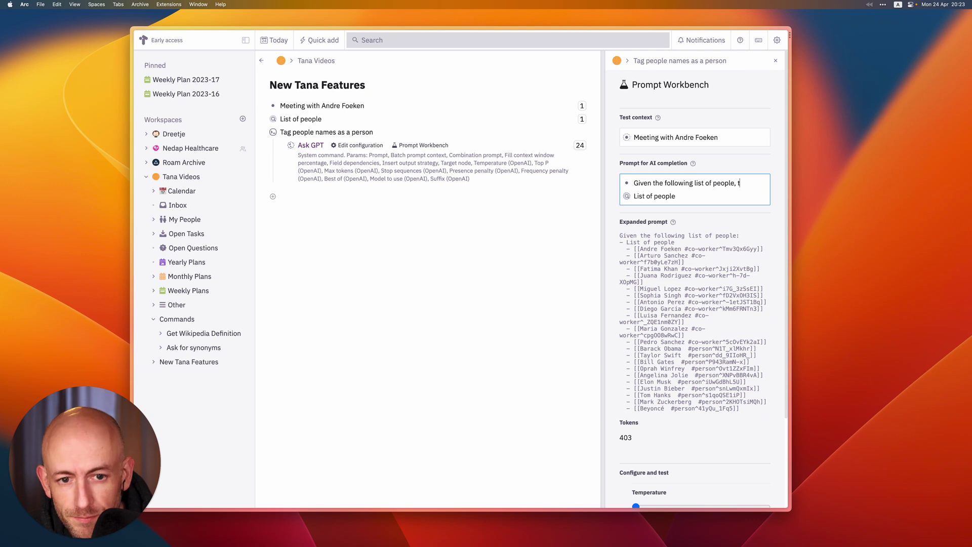
type("ag each")
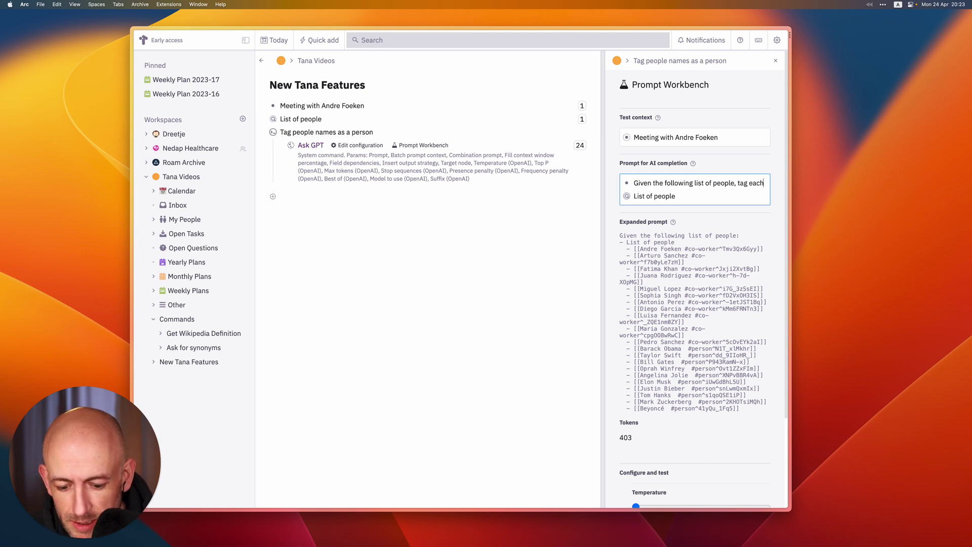
type(" name")
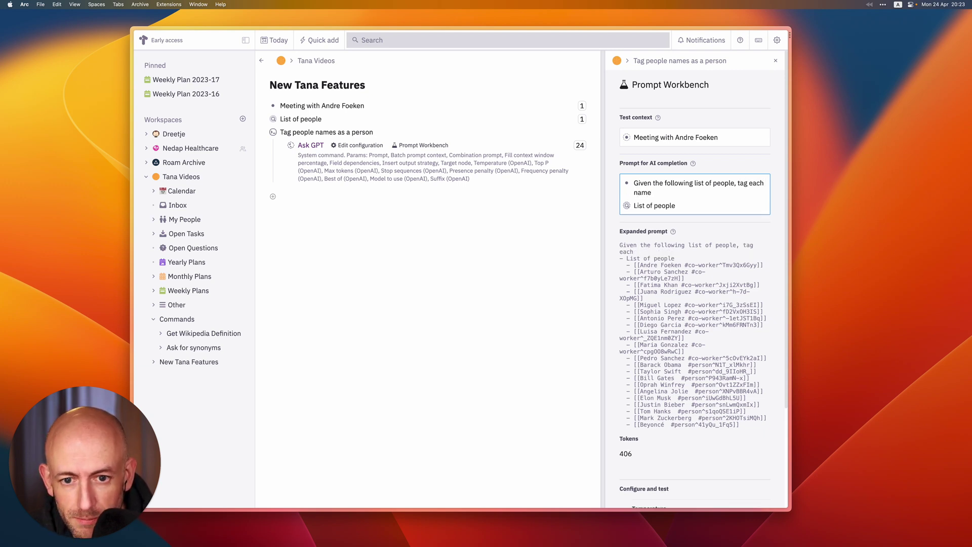
type(" in the list ")
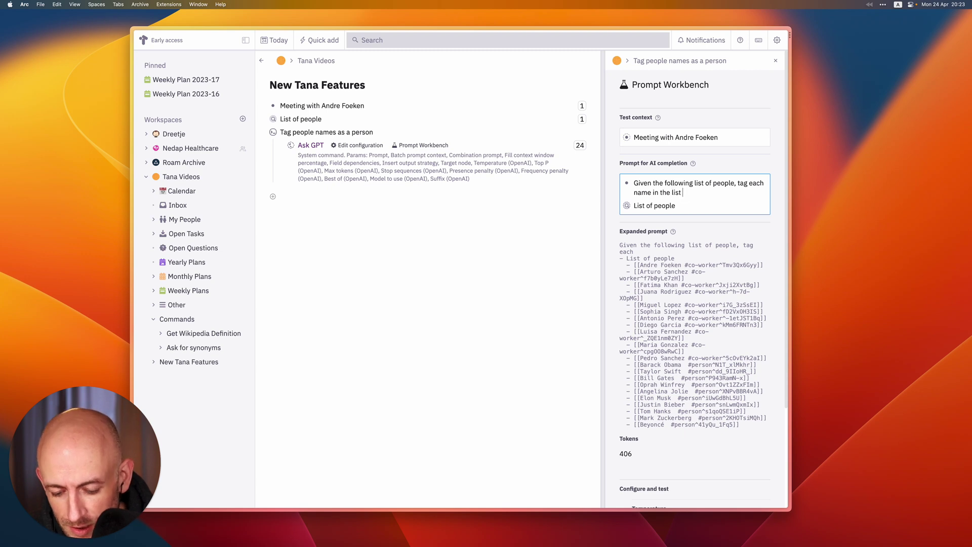
type("in the following")
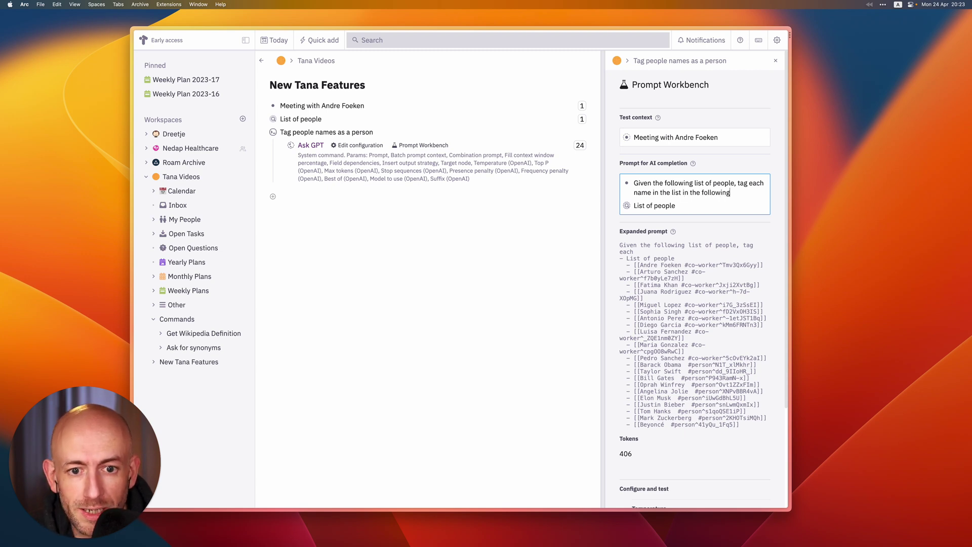
type(" sentence.")
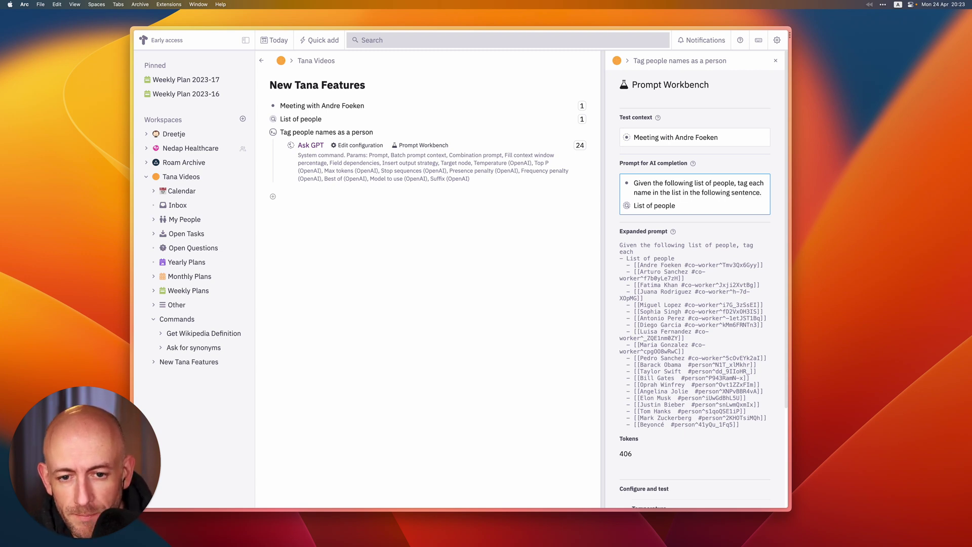
scroll(694, 278, "down", 5)
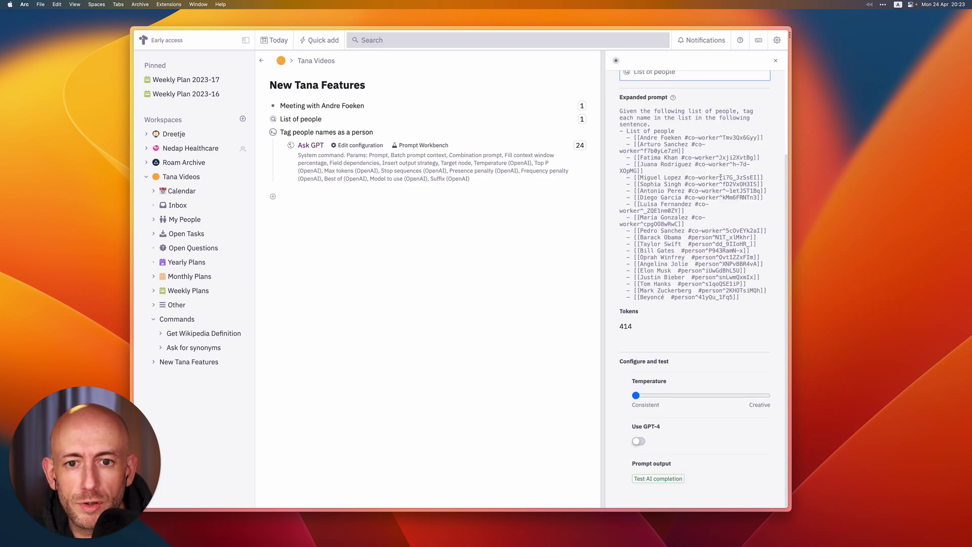
scroll(686, 214, "up", 5)
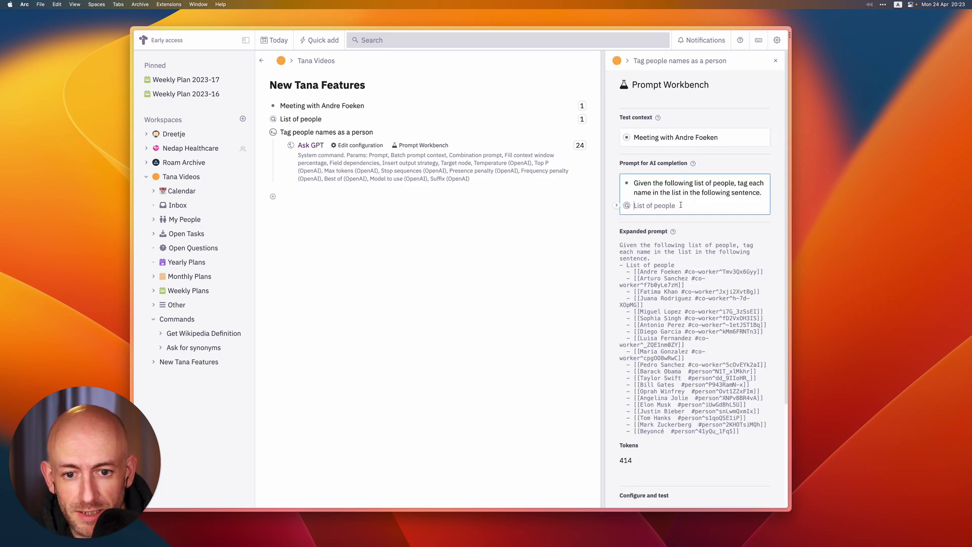
Add an 'Example:' line and an 'Input: Meeting with' line naming the colleague
key("Return")
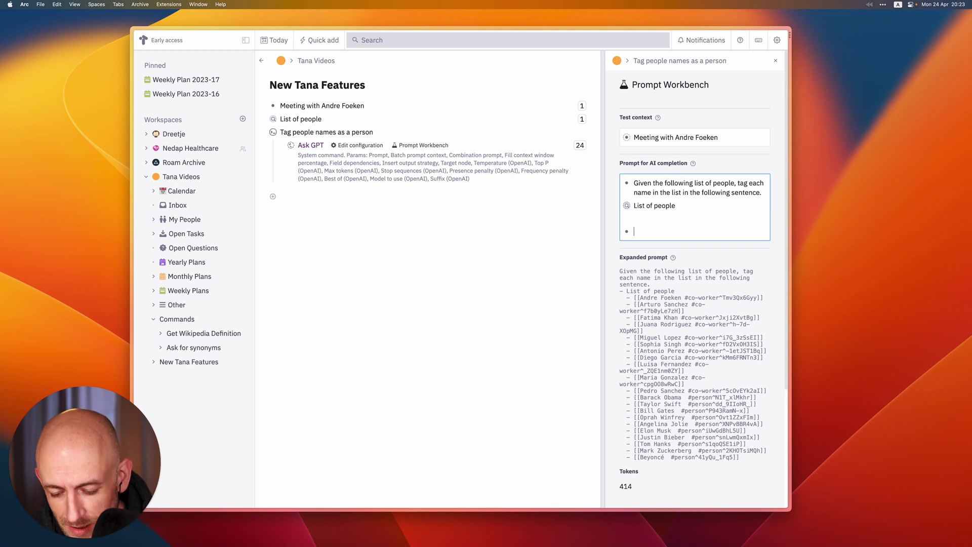
type("Example:")
key("Return")
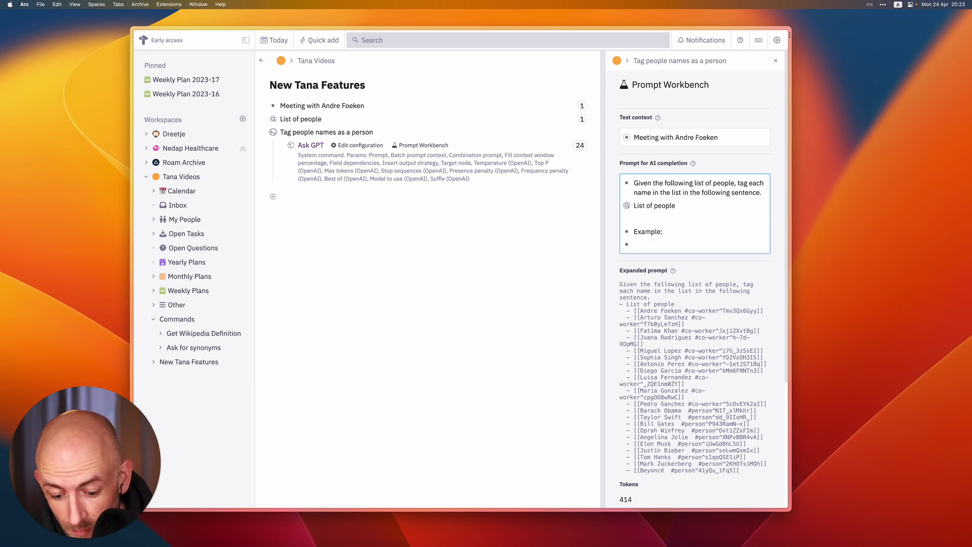
type("Inp")
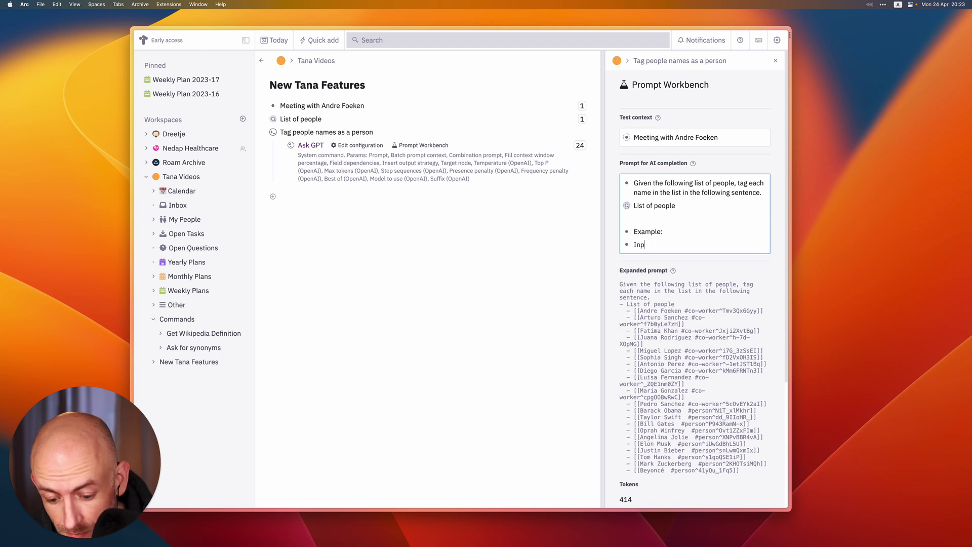
type("out: Meeting")
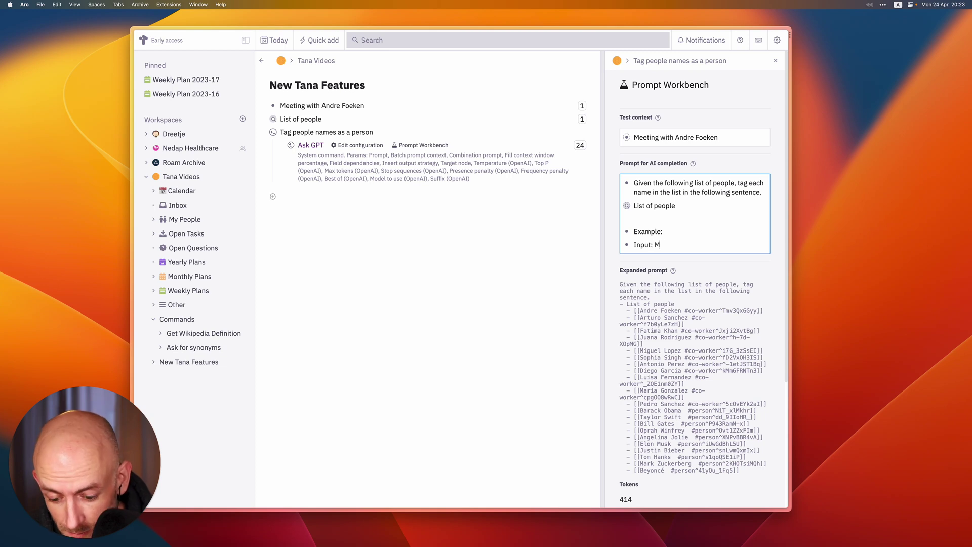
key("BackSpace")
key("BackSpace")
key("BackSpace")
type("ing with")
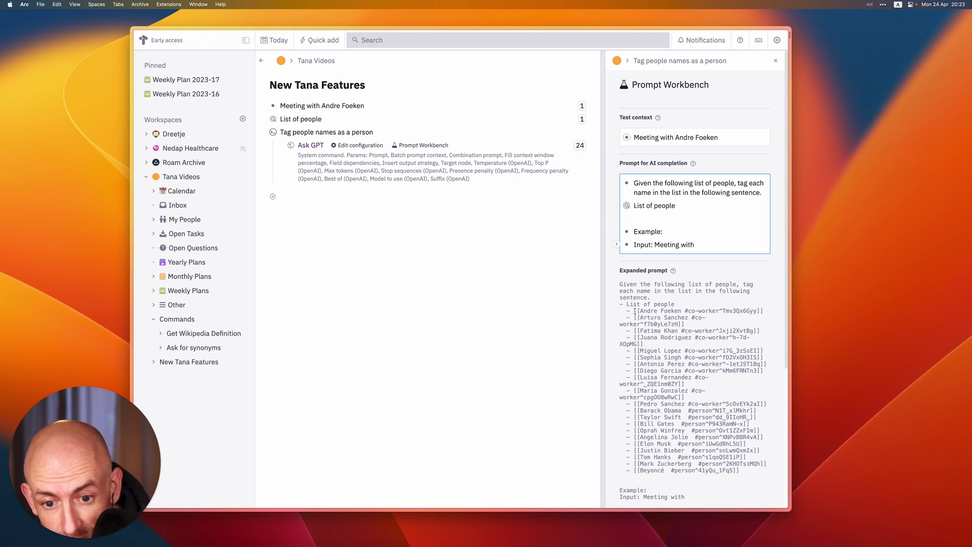
mouse_move(634, 311)
left_mouse_down()
mouse_move(764, 313)
mouse_move(633, 314)
left_mouse_up()
key("cmd+c")
left_click(765, 313)
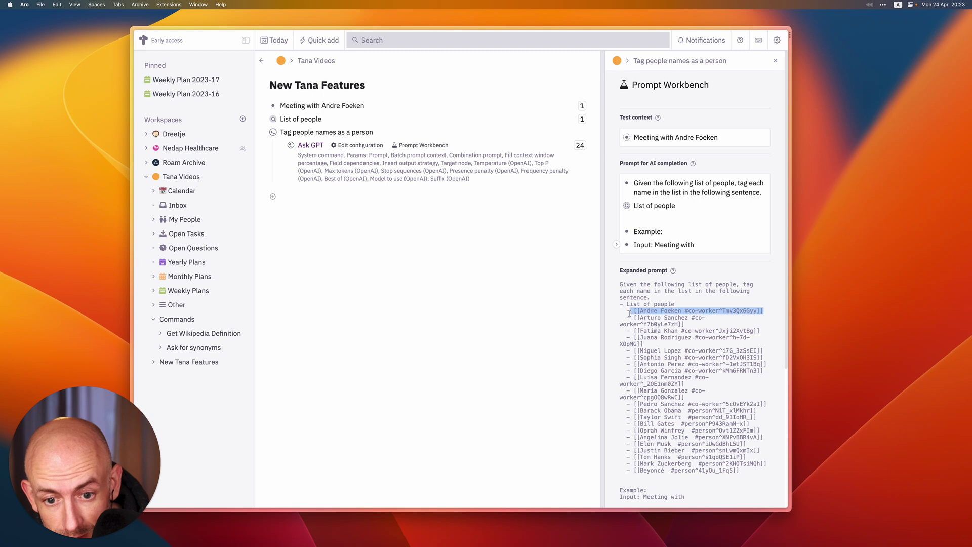
left_click(648, 256)
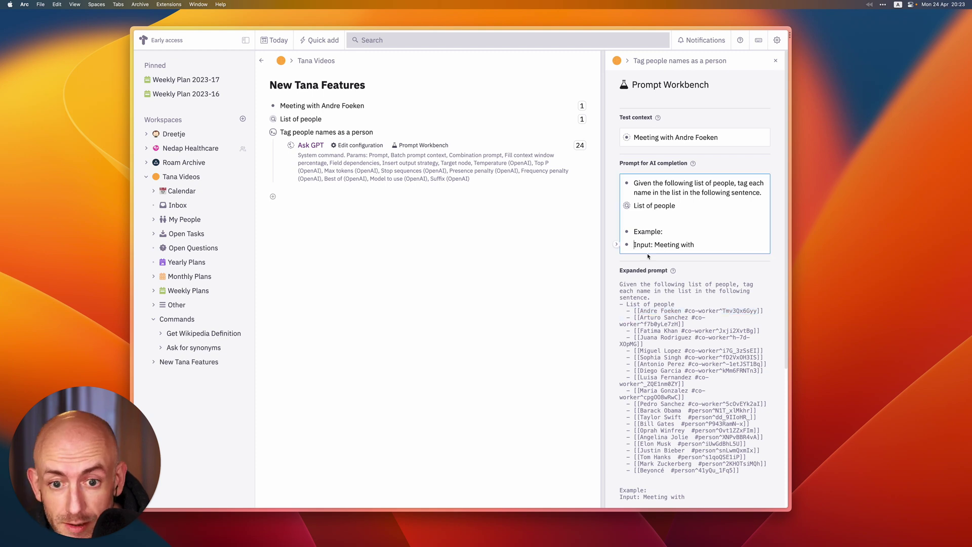
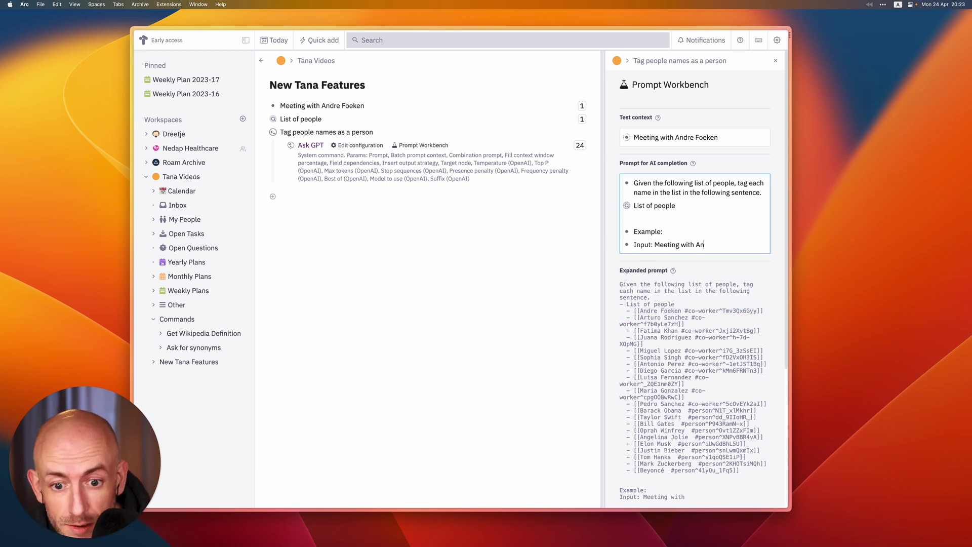
Add an 'Output:' line with the pasted co-worker reference prefixed by 'Meeting with'
key("Return")
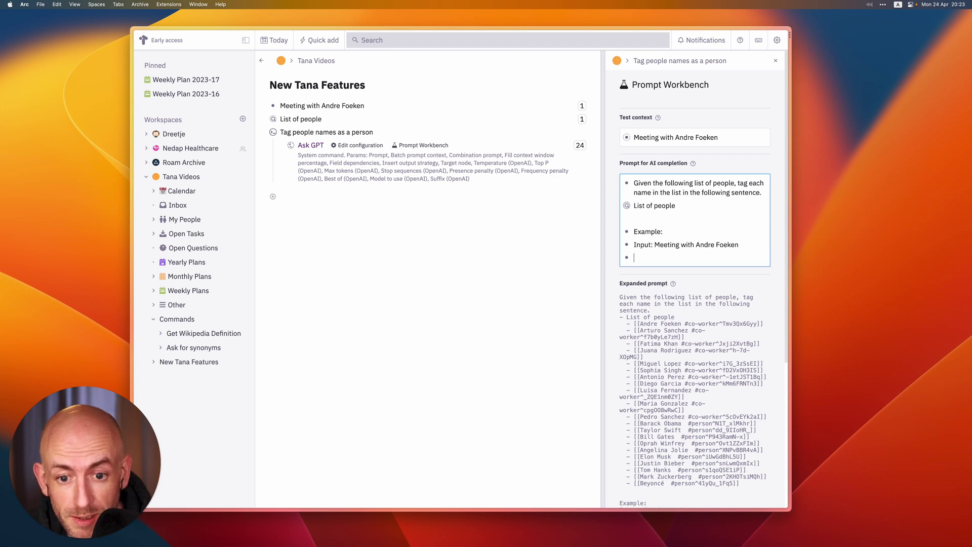
type("Output:")
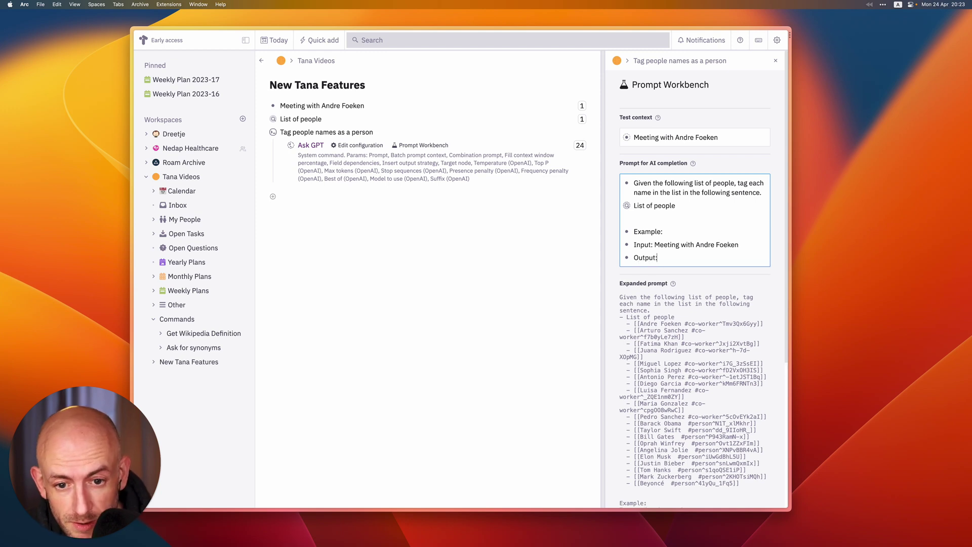
key("Return")
key("cmd+v")
key("cmd+z")
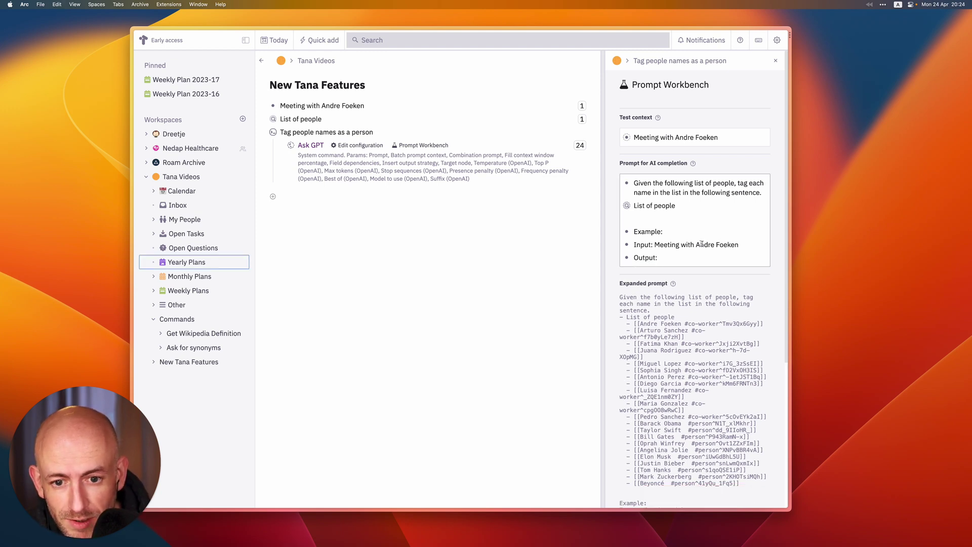
left_click(677, 259)
key("Return")
key("cmd+v")
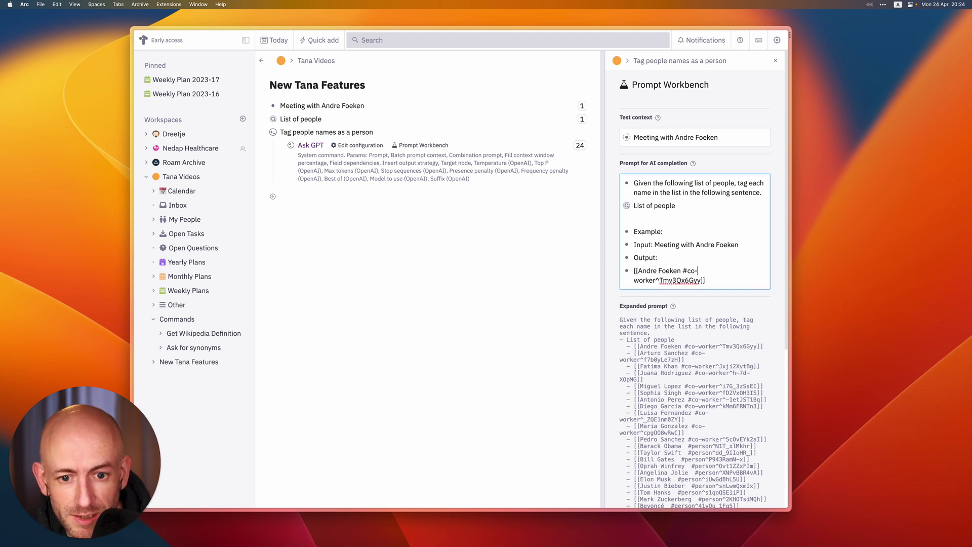
key("BackSpace")
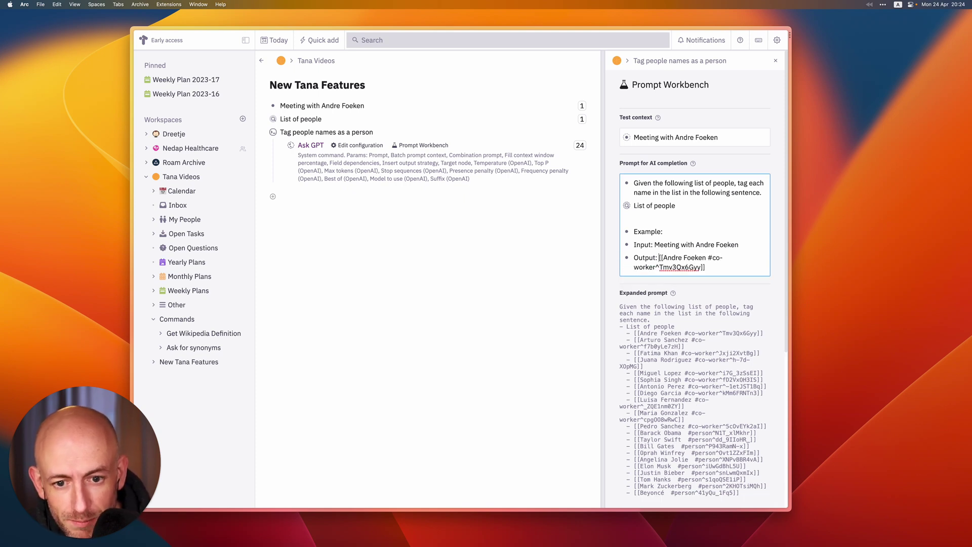
type("Meeting wit")
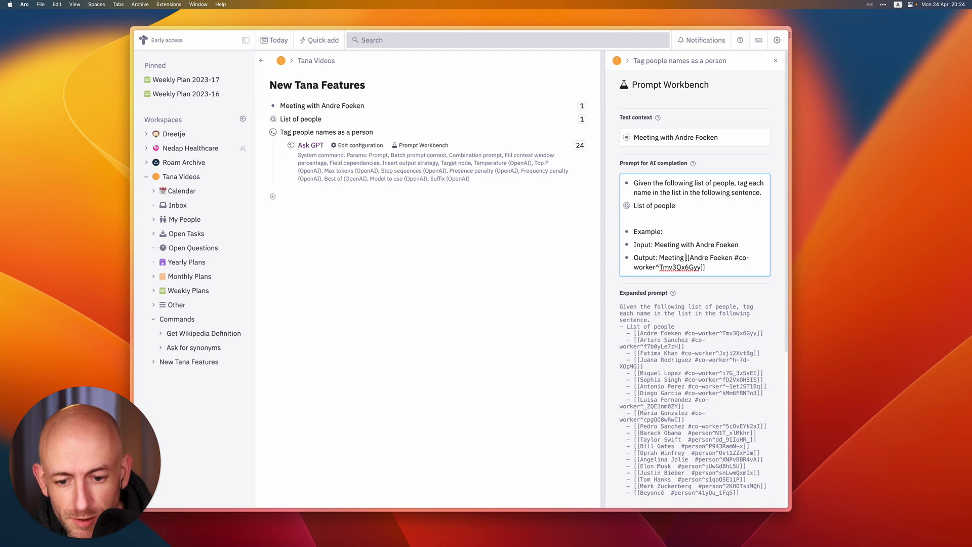
type("h")
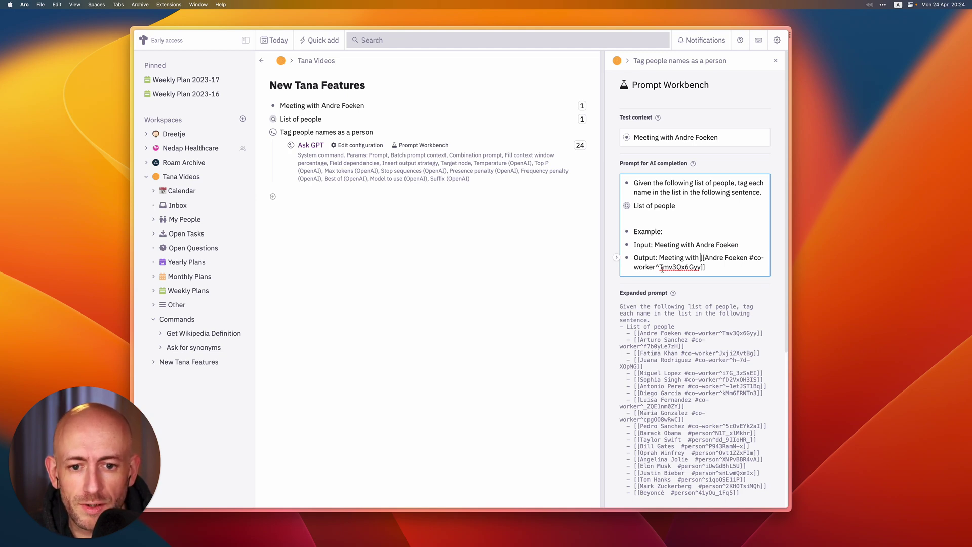
Close the prompt with an 'Input: ${name}' line after the example, separated by a blank line
left_click(712, 267)
key("Return")
type("I")
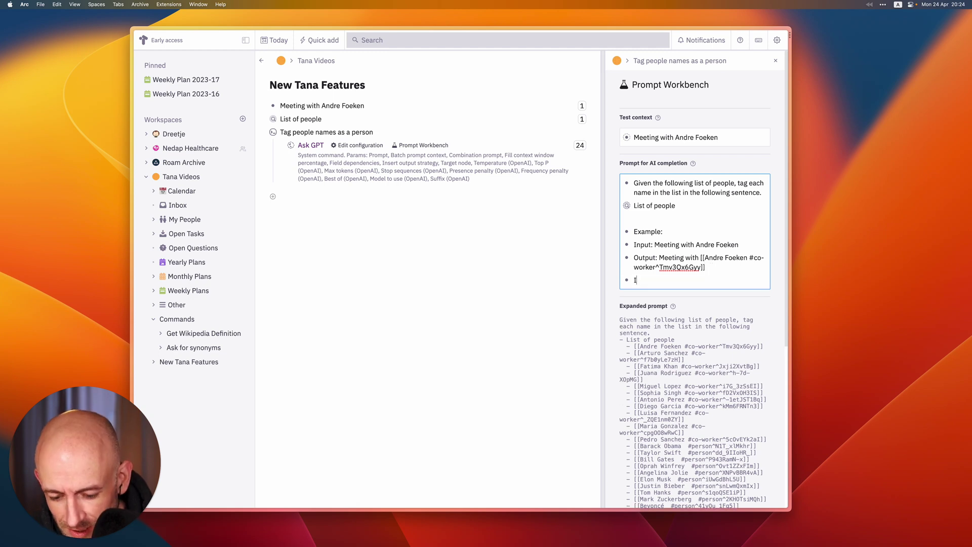
type("nput:")
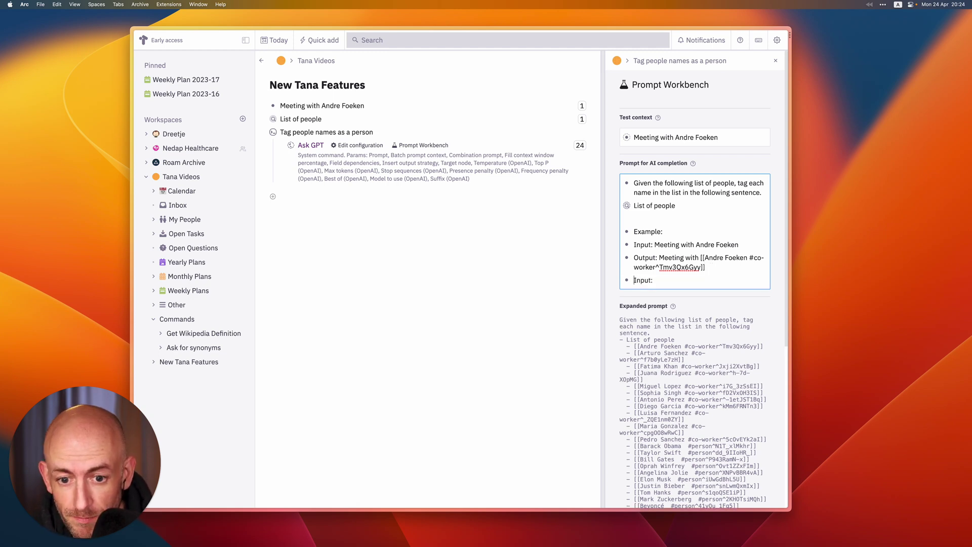
key("Return")
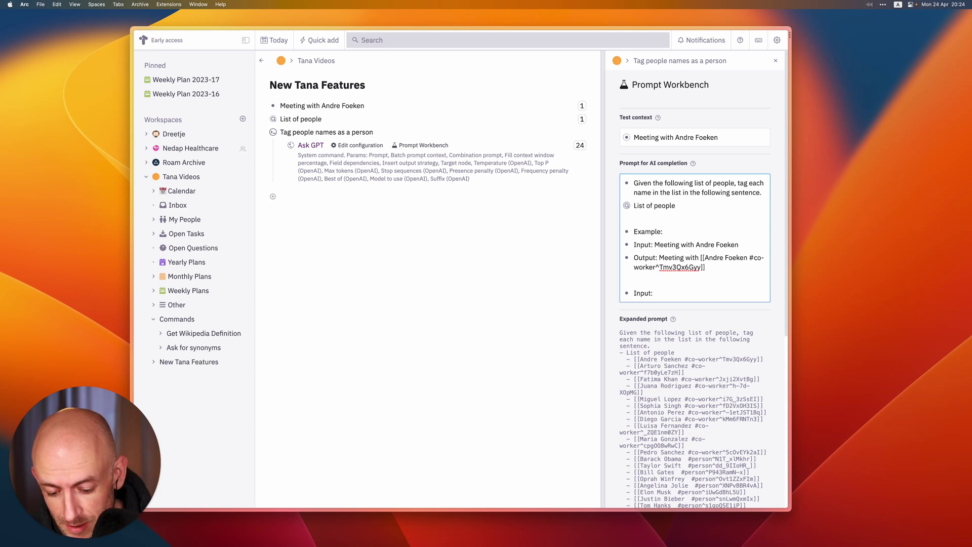
type("${name}")
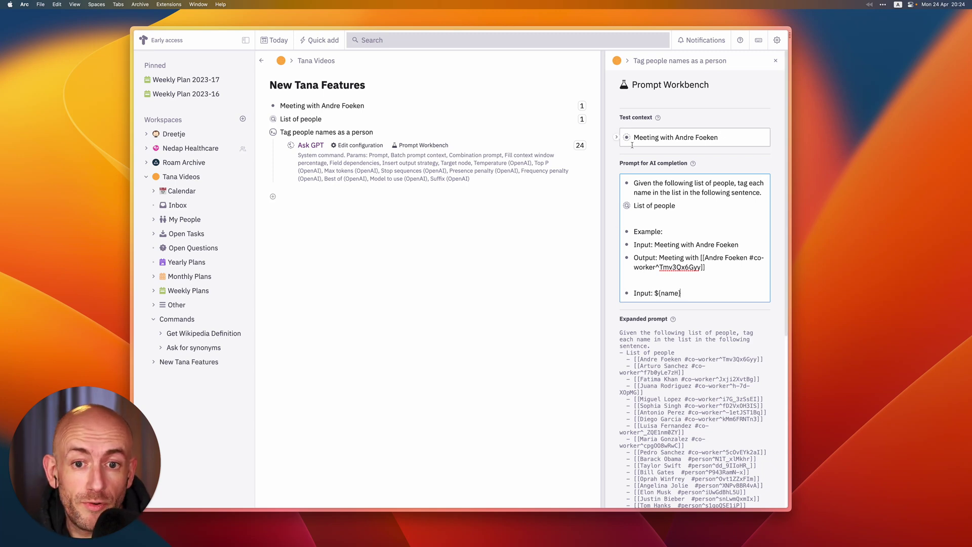
scroll(664, 464, "down", 10)
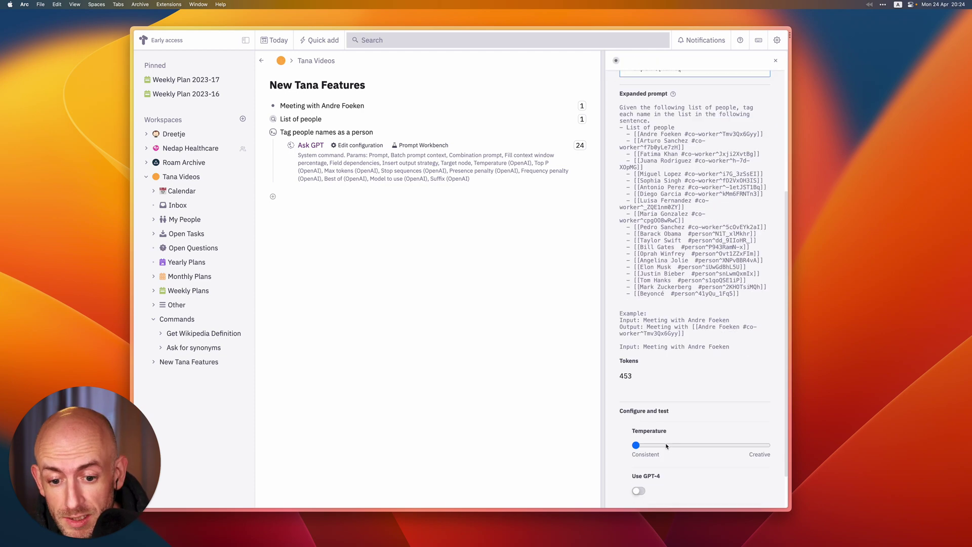
Run Test AI completion on the current prompt and review the result
left_click(659, 479)
scroll(679, 486, "down", 1)
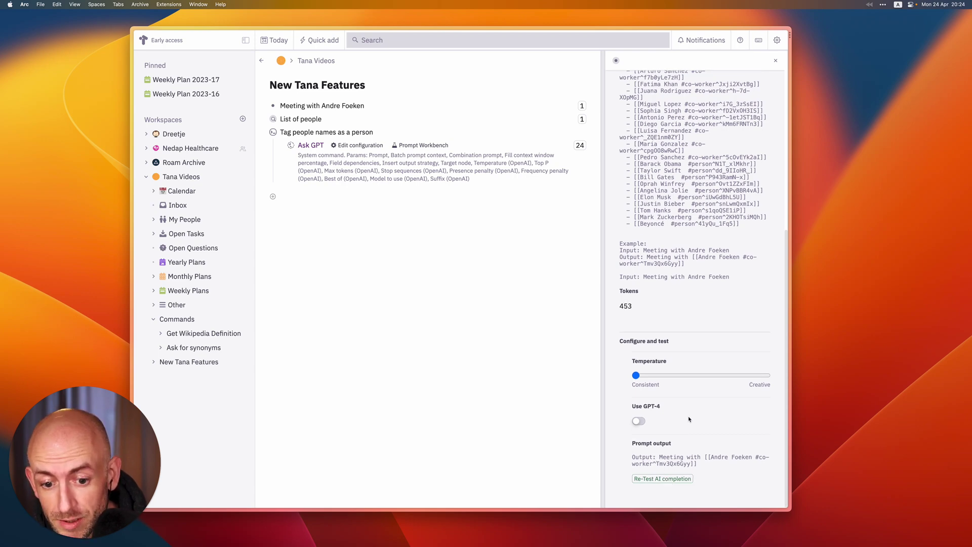
scroll(688, 419, "up", 15)
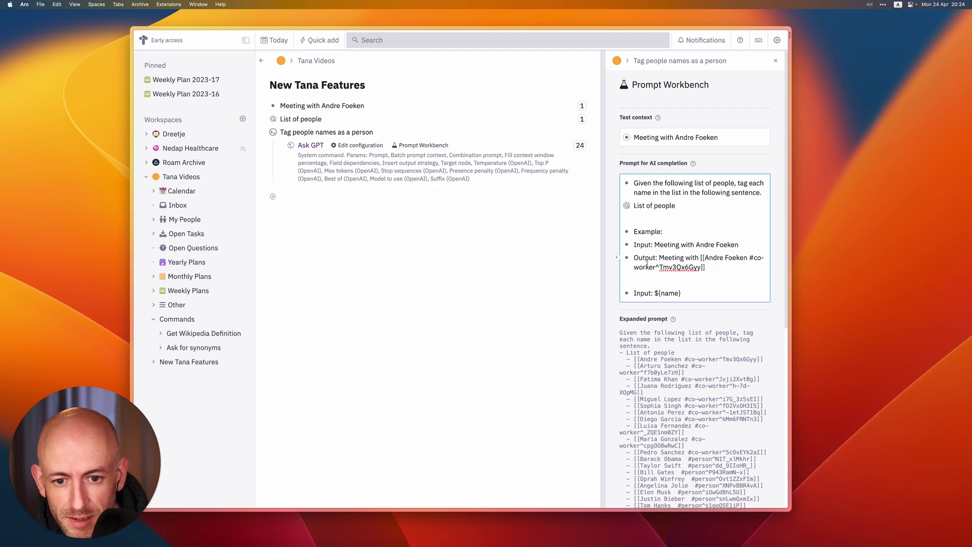
Append an 'Output:' line under 'Input: ${name}' and re-test the AI completion
key("Return")
type("Output:")
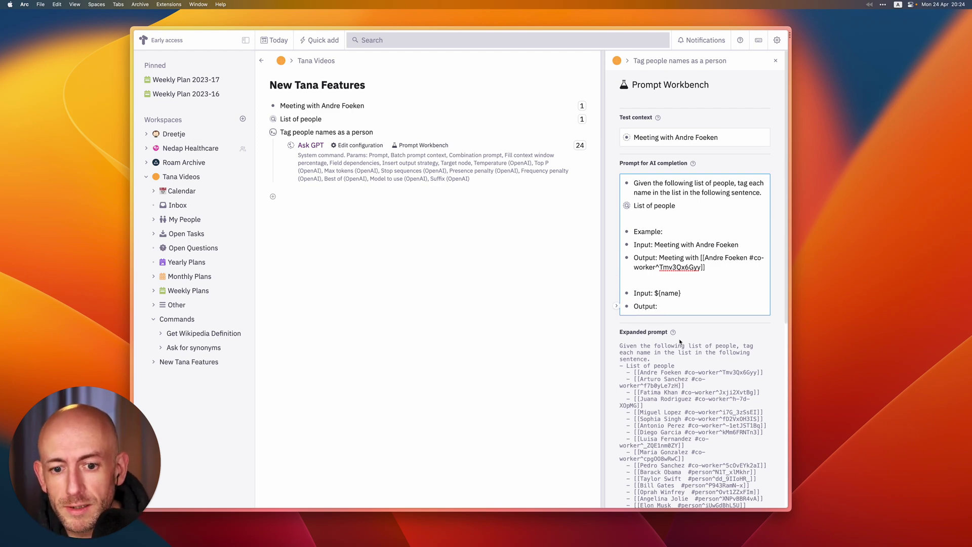
scroll(680, 342, "down", 15)
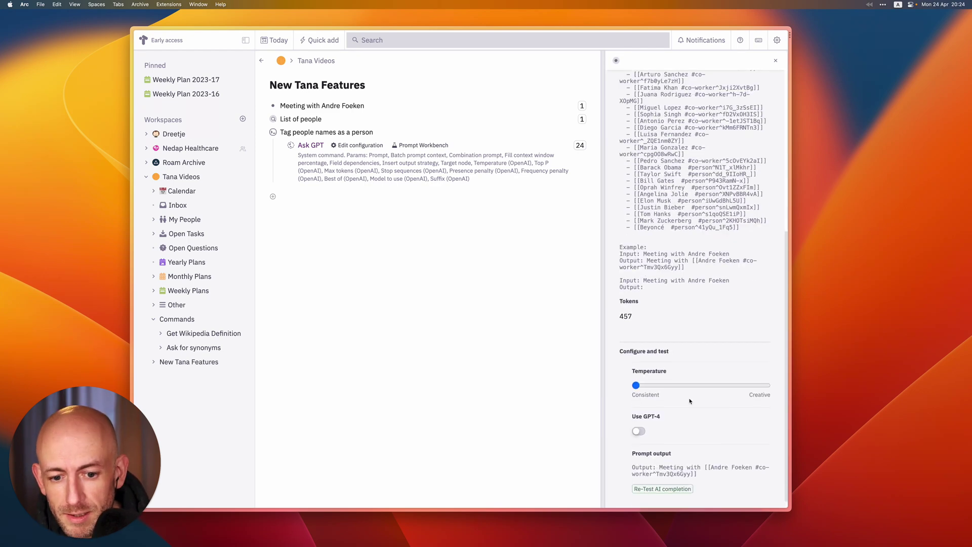
left_click(678, 479)
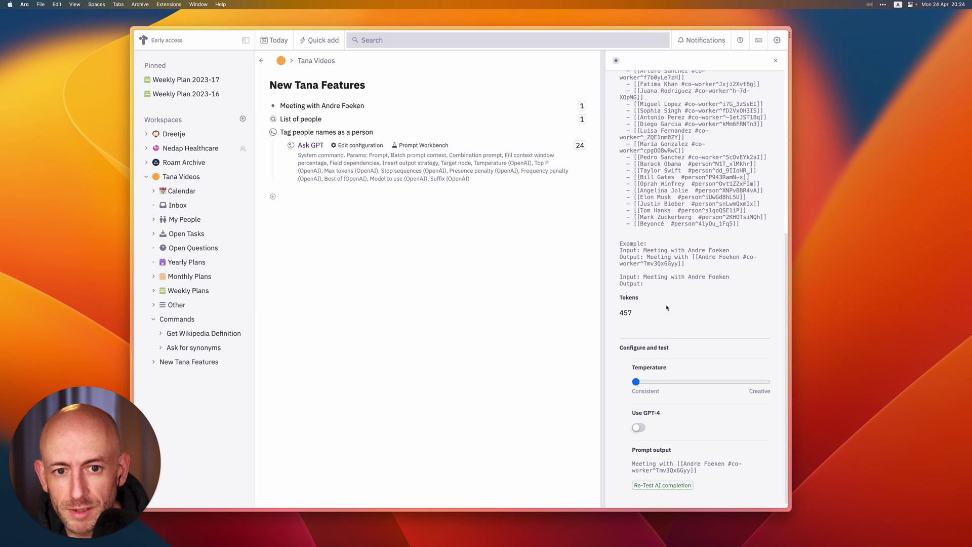
Close the Prompt Workbench and collapse the 'Tag people names as a person' command
scroll(666, 308, "up", 15)
left_click(776, 60)
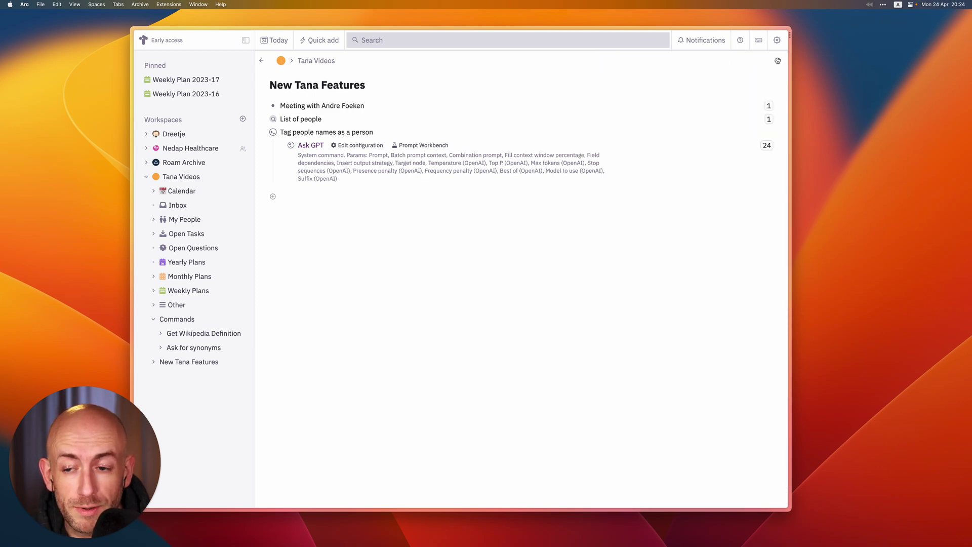
left_click(276, 144)
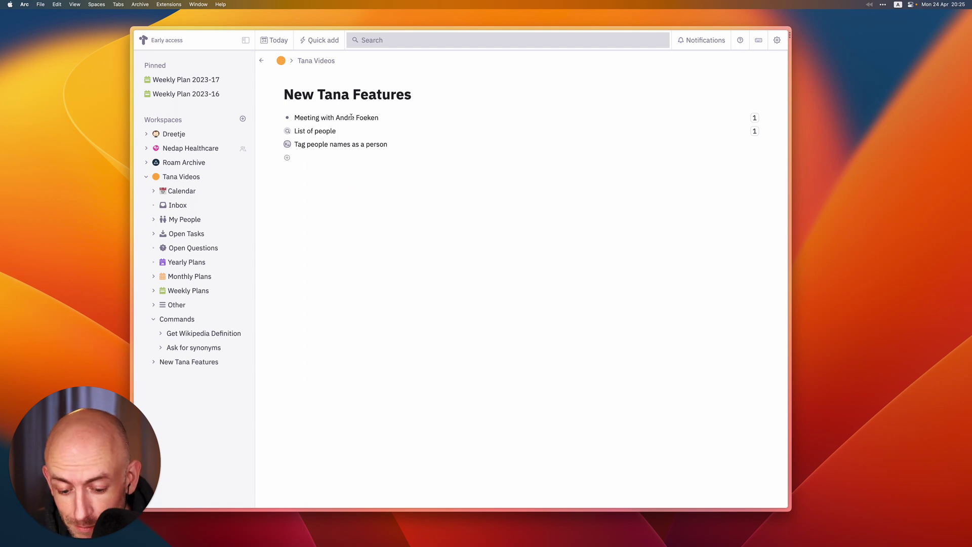
Run 'Tag people names as a person' on the meeting note, collapse its result, and expand the command
left_click(351, 117)
key("super+k")
type("tag")
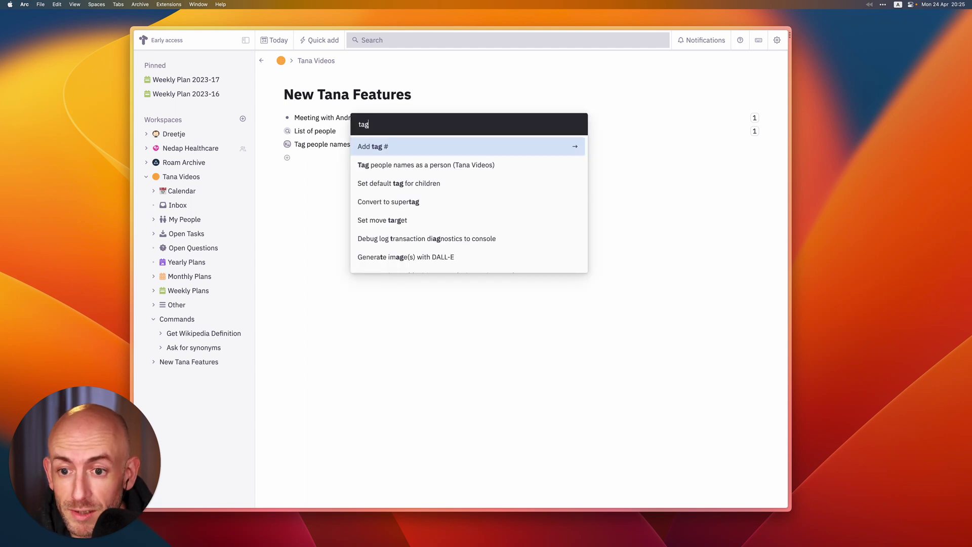
key("Escape")
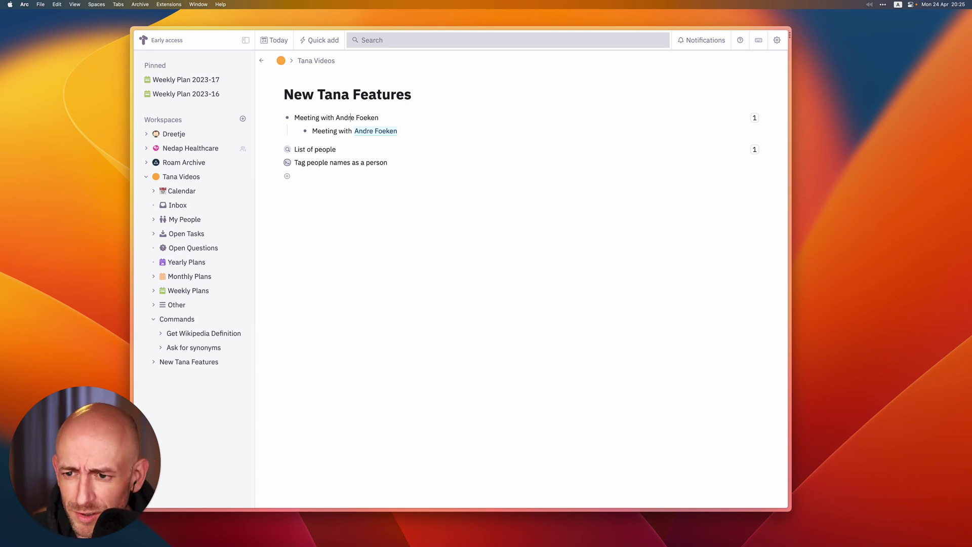
key("super+Up")
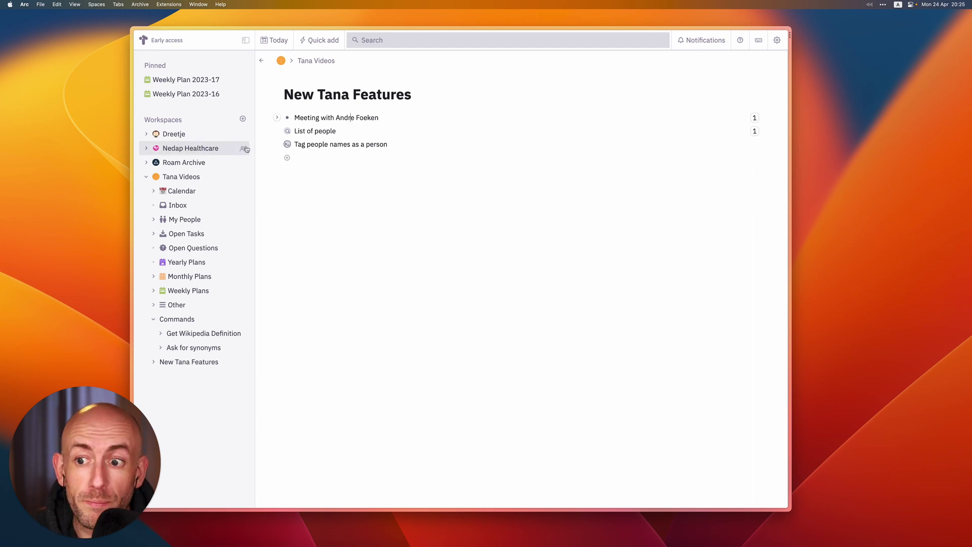
left_click(277, 145)
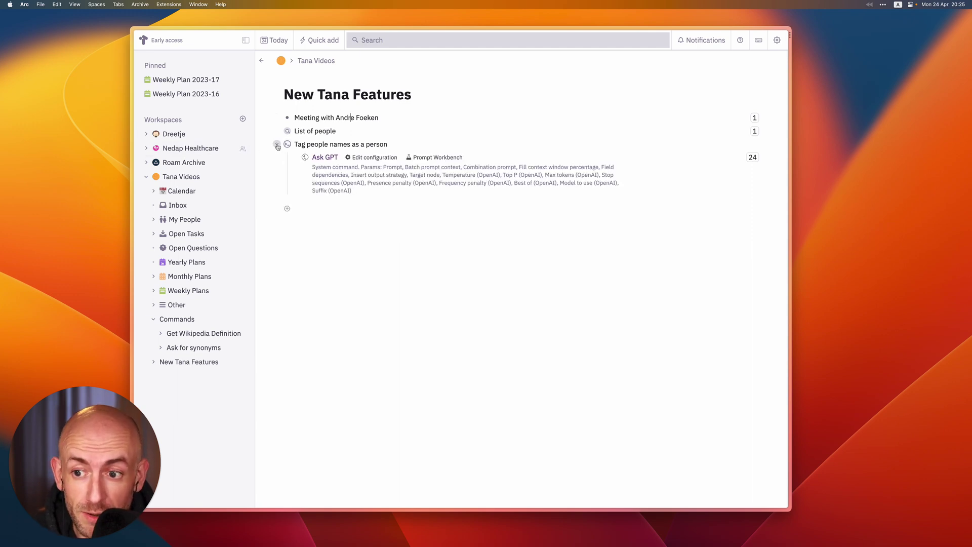
Add an Insert output strategy field to Ask GPT set to 'replace contents', then collapse the command
left_click(387, 158)
left_click(364, 211)
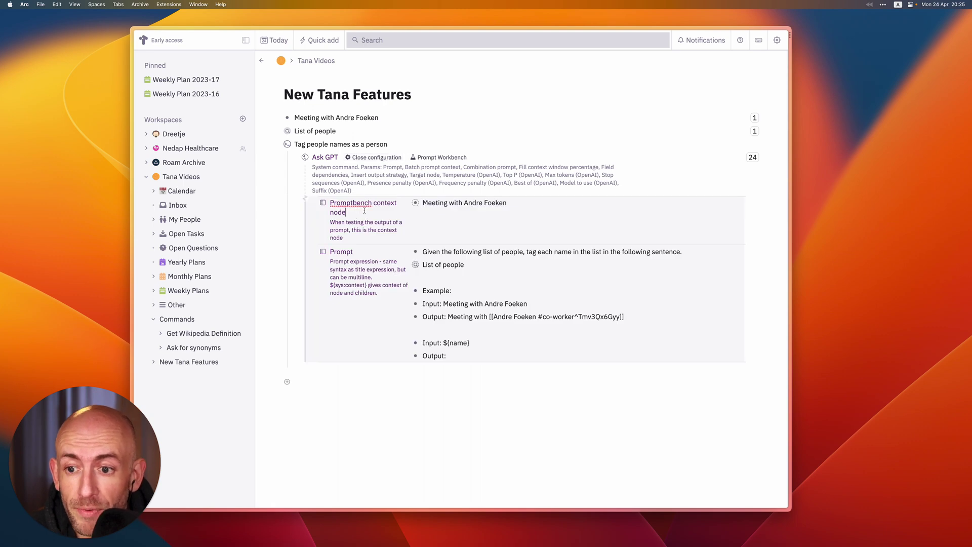
key("Return")
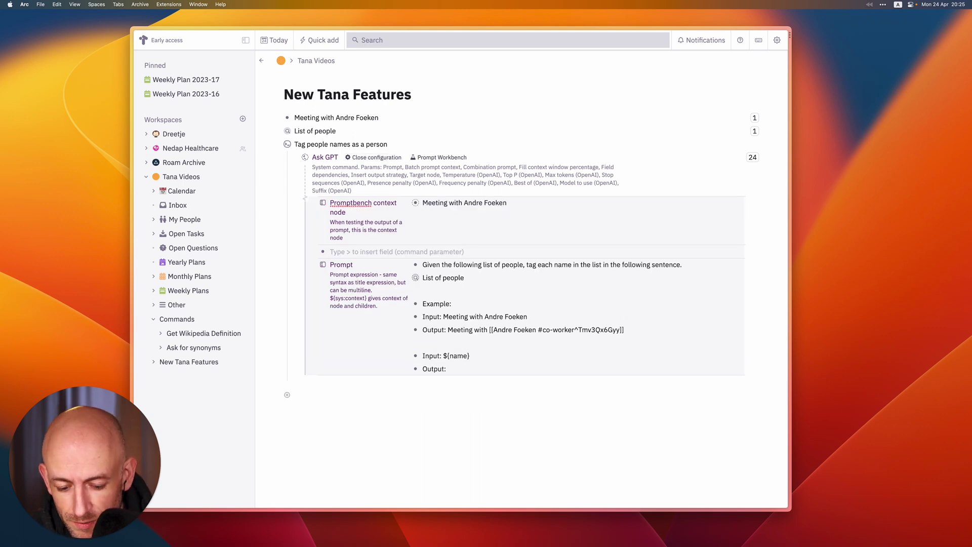
type(">")
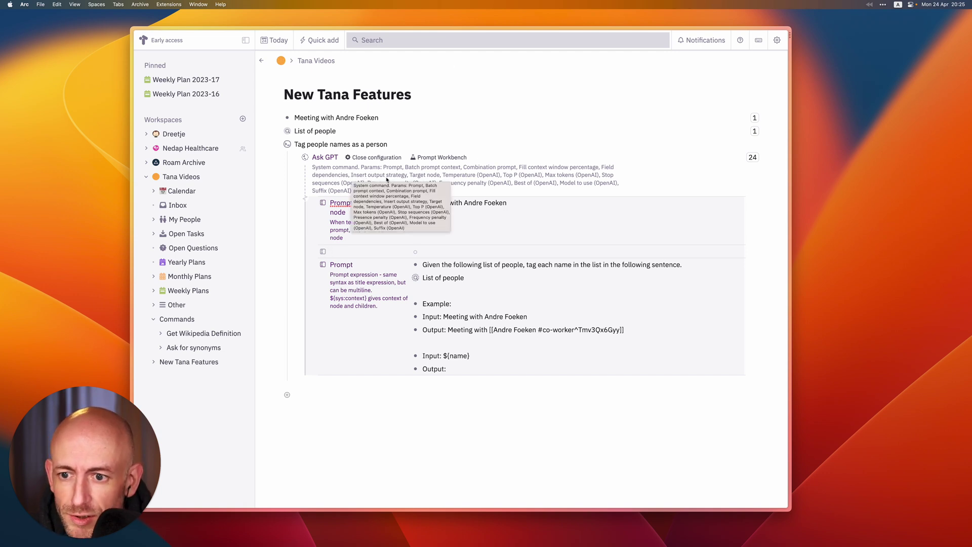
type("Ins")
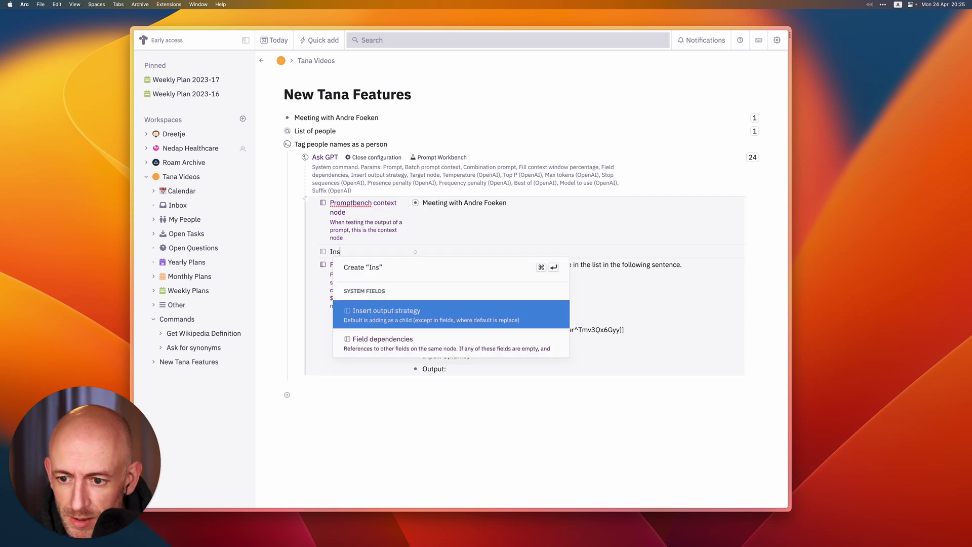
key("Return")
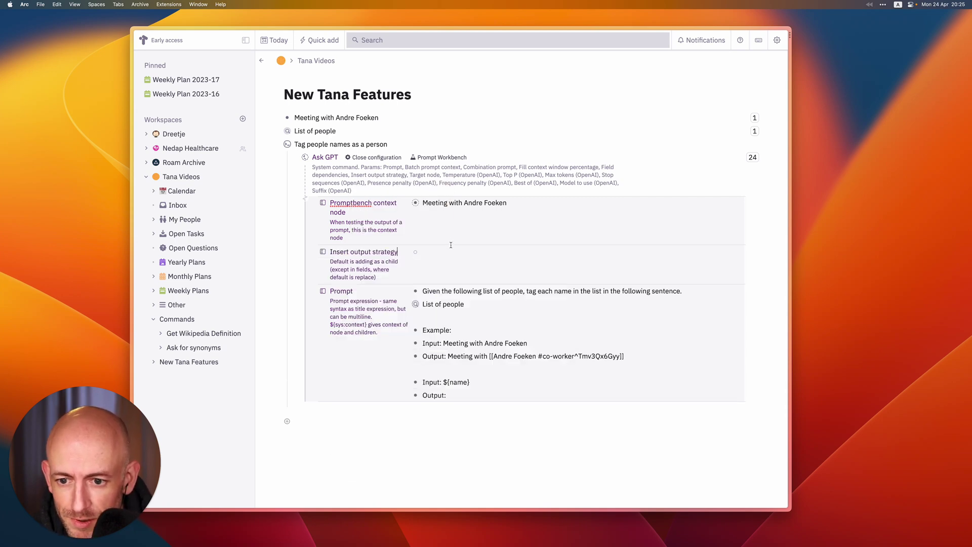
left_click(452, 249)
left_click(739, 252)
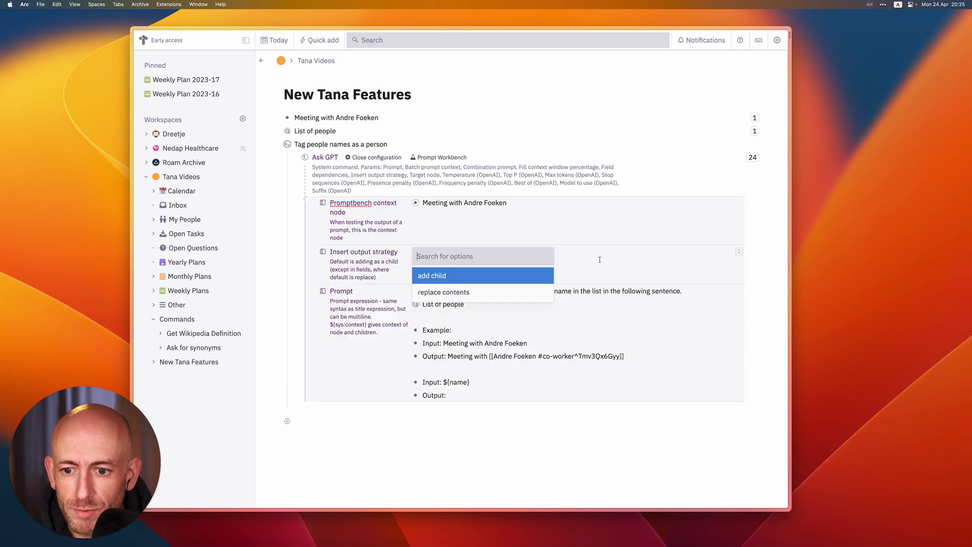
left_click(436, 293)
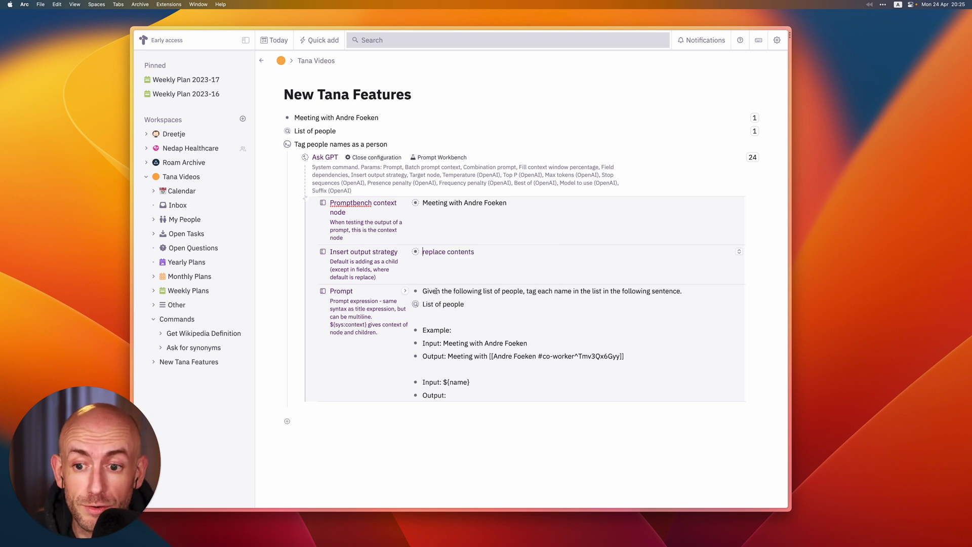
left_click(277, 144)
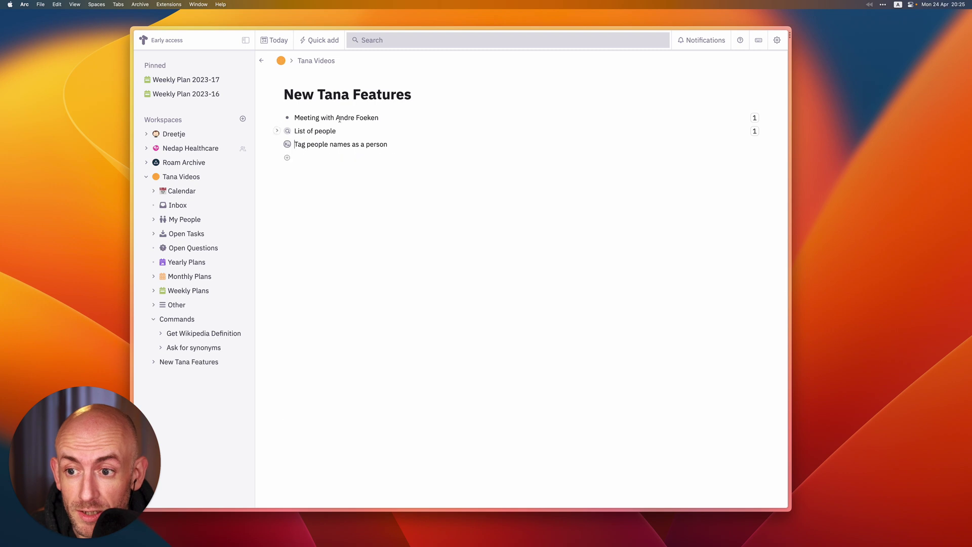
Run 'Tag people names as a person' on the meeting note, then expand the List of people
key("super+k")
type("tag")
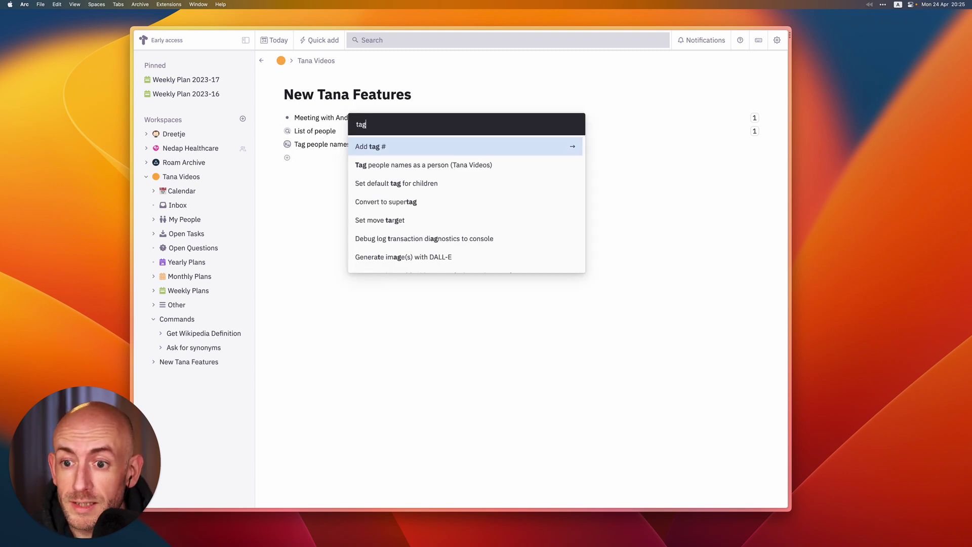
key("Down")
key("Return")
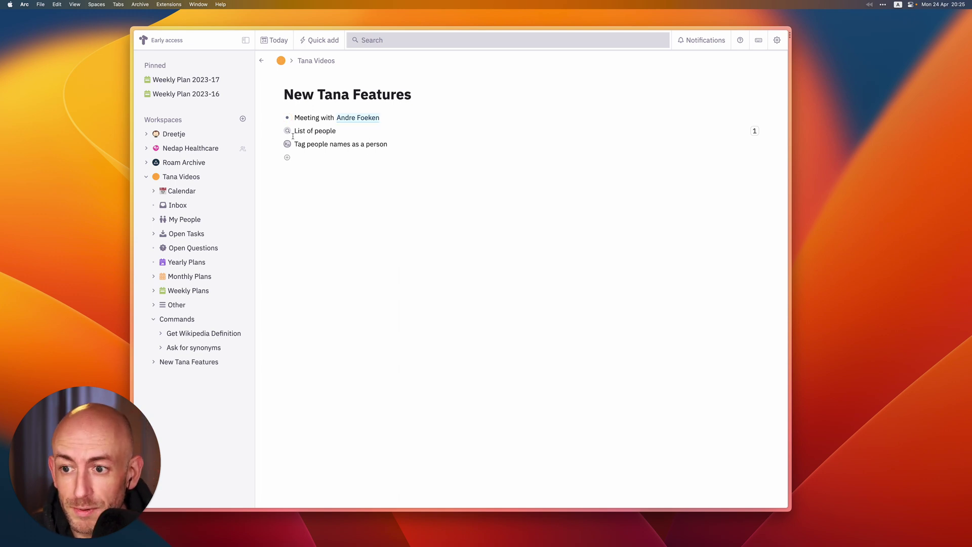
left_click(277, 130)
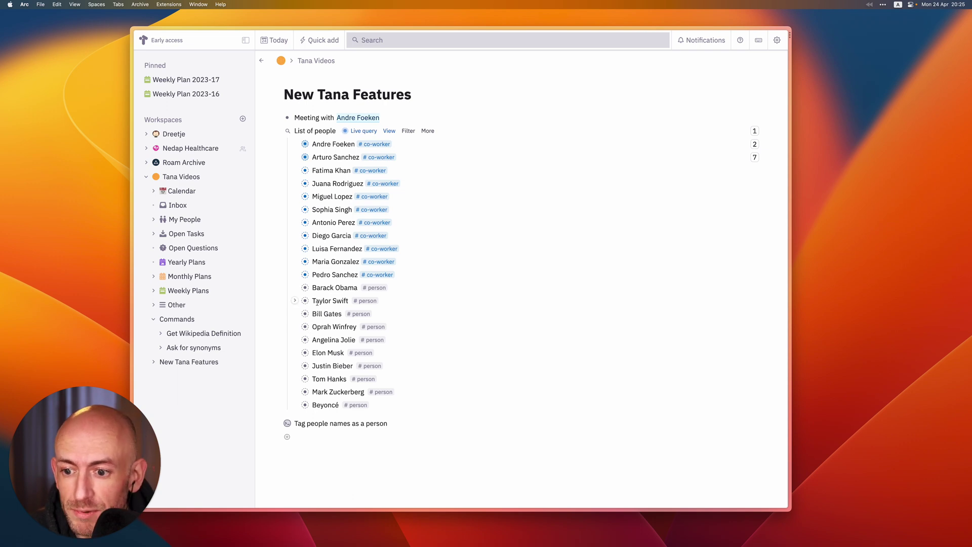
Add a new note below the meeting note reading 'Going on a date with' plus two celebrity names, correctly capitalised
left_click(390, 115)
key("Return")
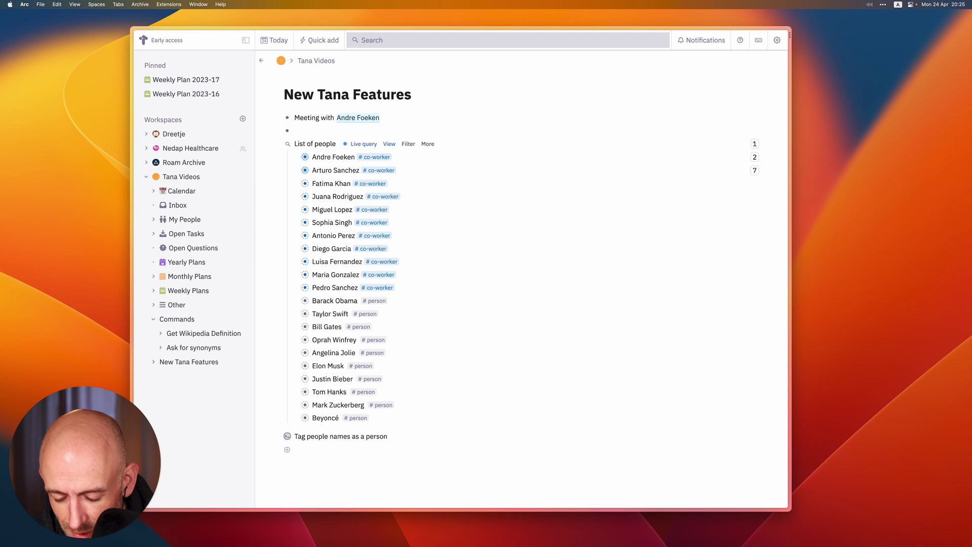
type("Going on a")
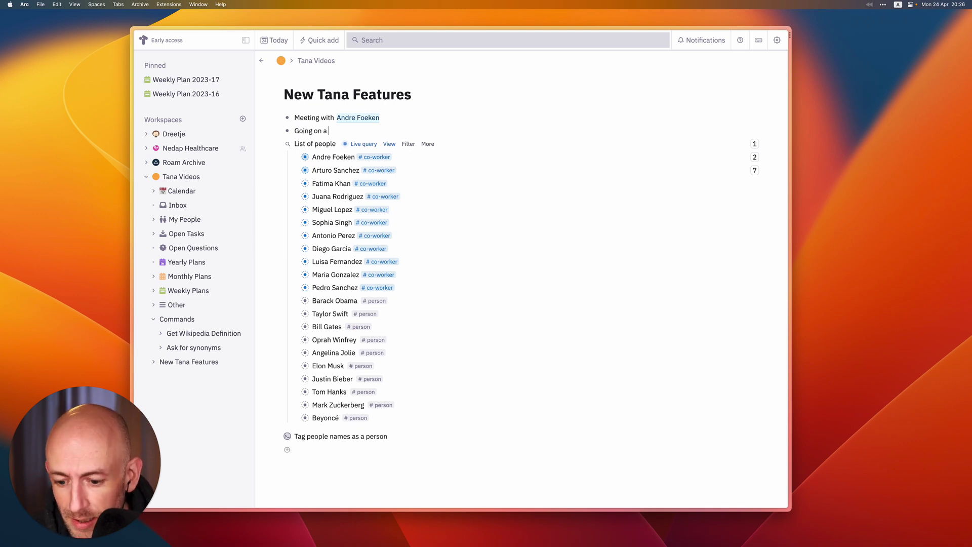
type(" date with Tay")
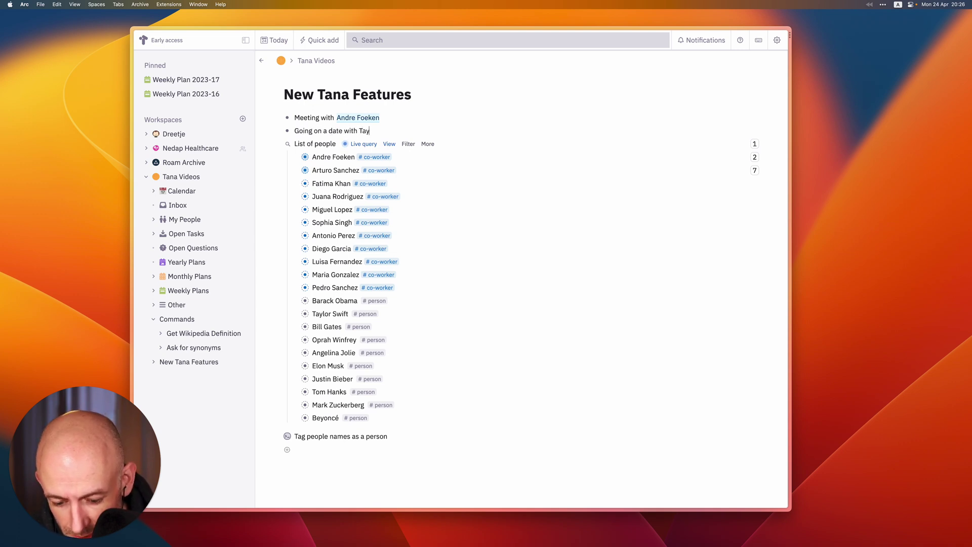
type("lor S")
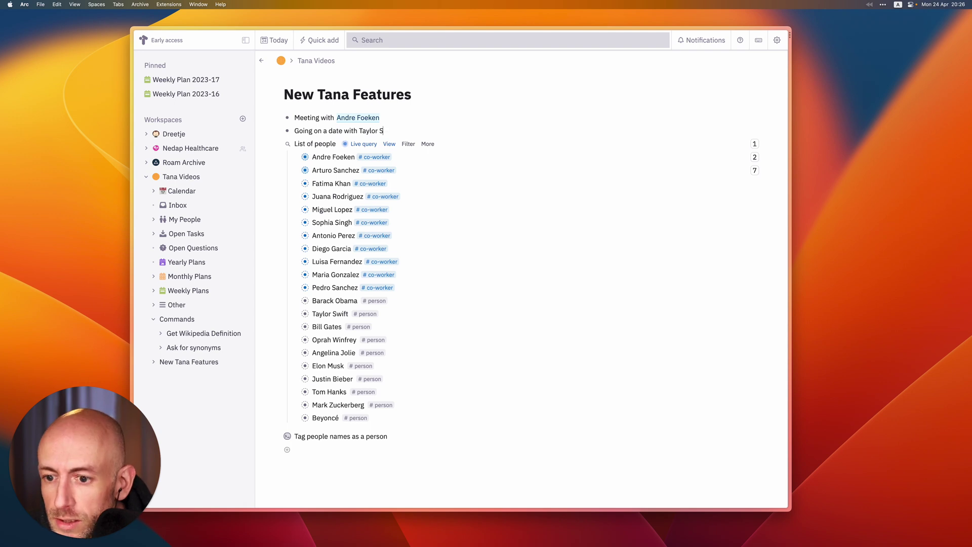
type("wift and")
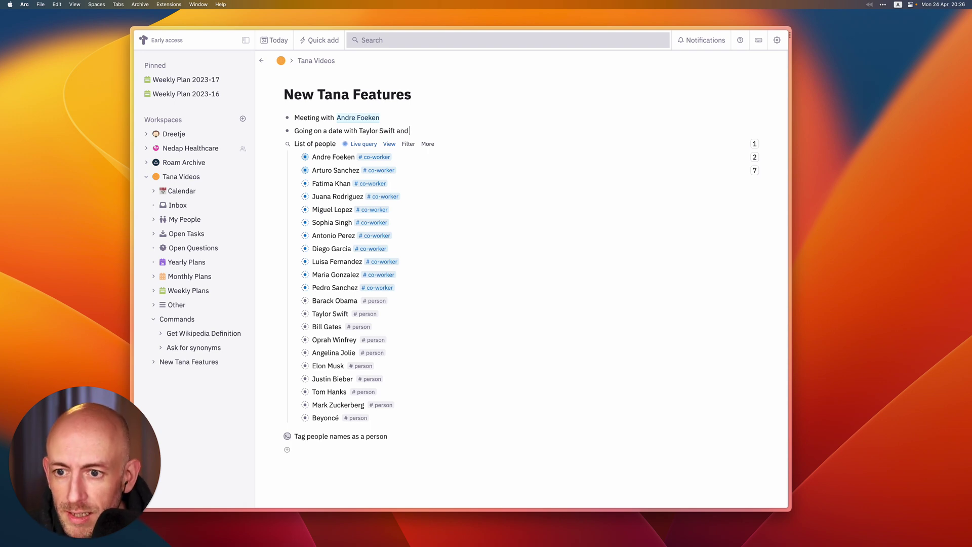
type(" Bill gates")
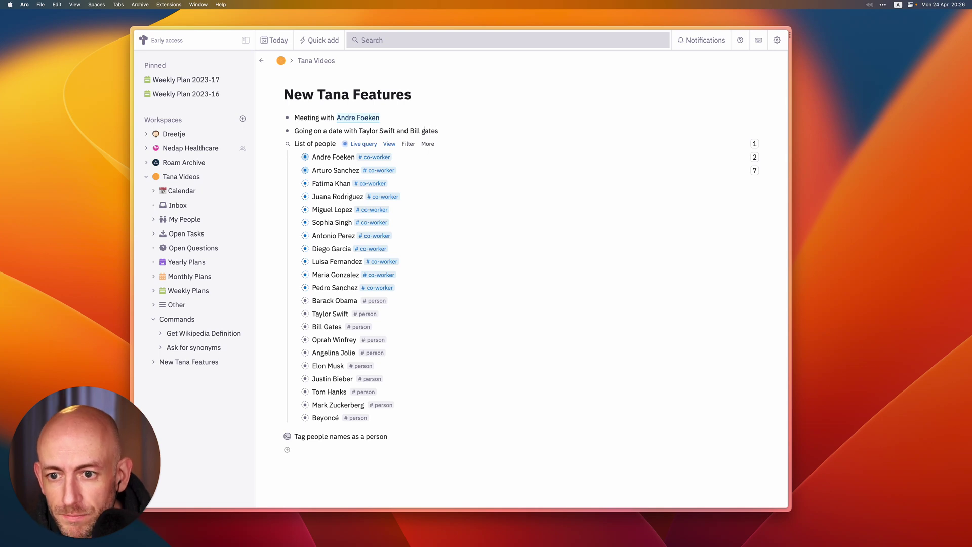
key("BackSpace")
type("G")
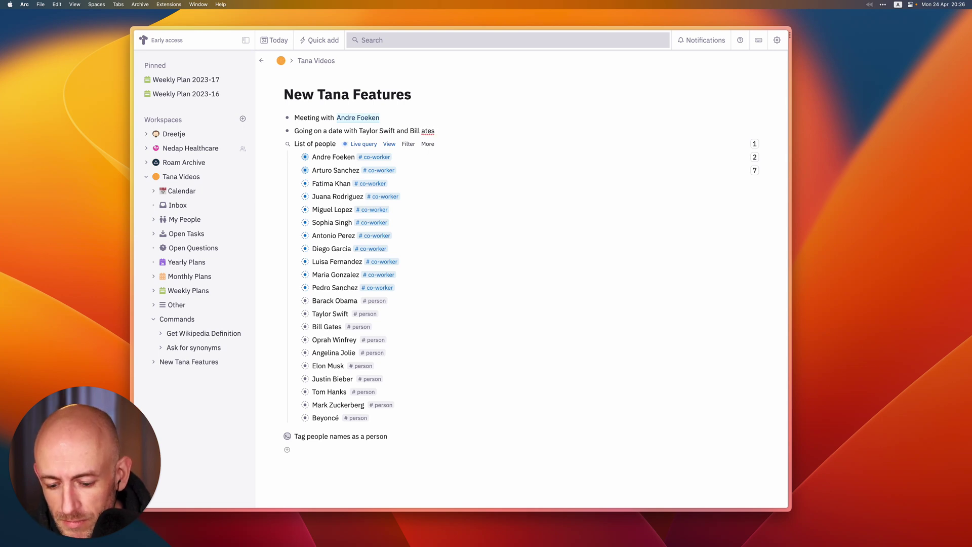
key("End")
key("super+k")
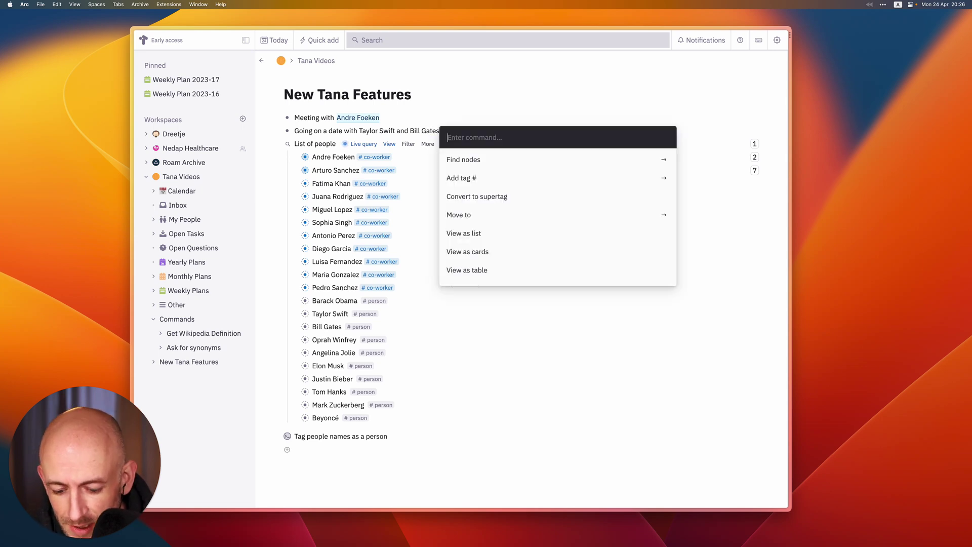
Run 'Tag people names as a person' on the date note to link both celebrity names
type("ask")
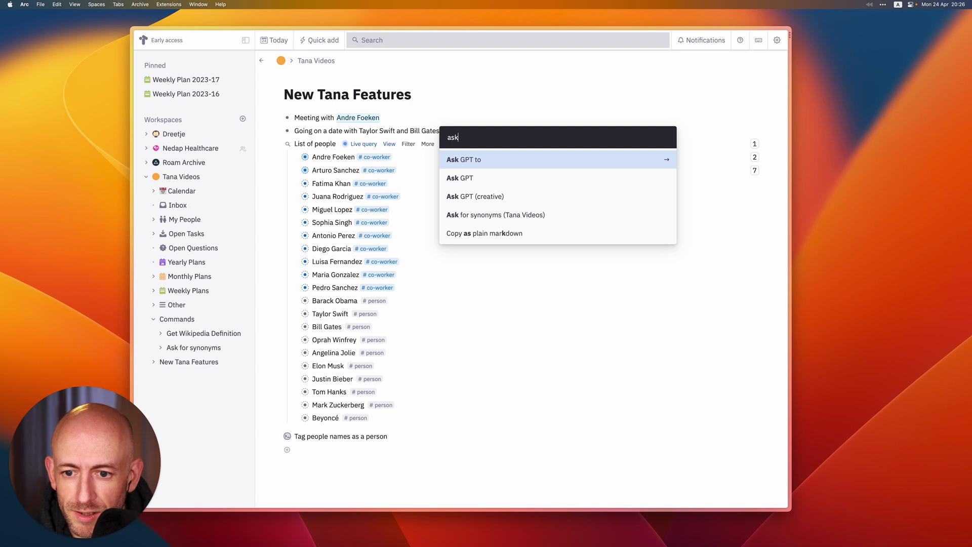
key("BackSpace")
key("BackSpace")
key("BackSpace")
type("tag")
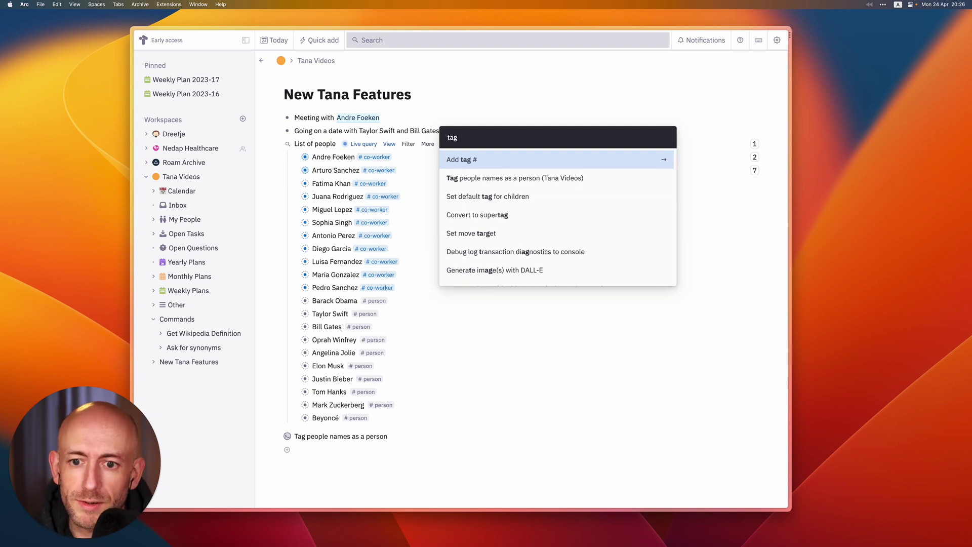
key("Down")
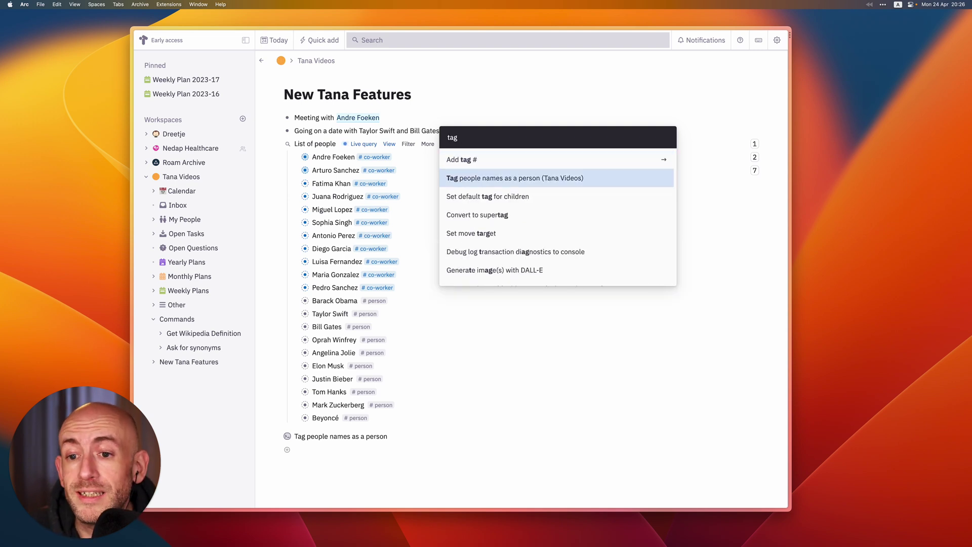
key("Return")
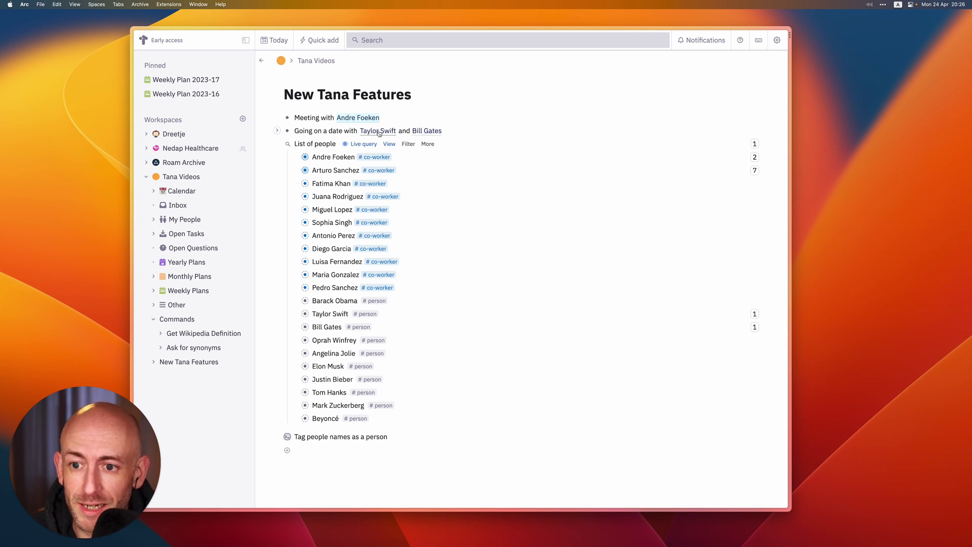
Check both celebrities' person pages for the date note, then collapse the List of people
left_click(379, 131)
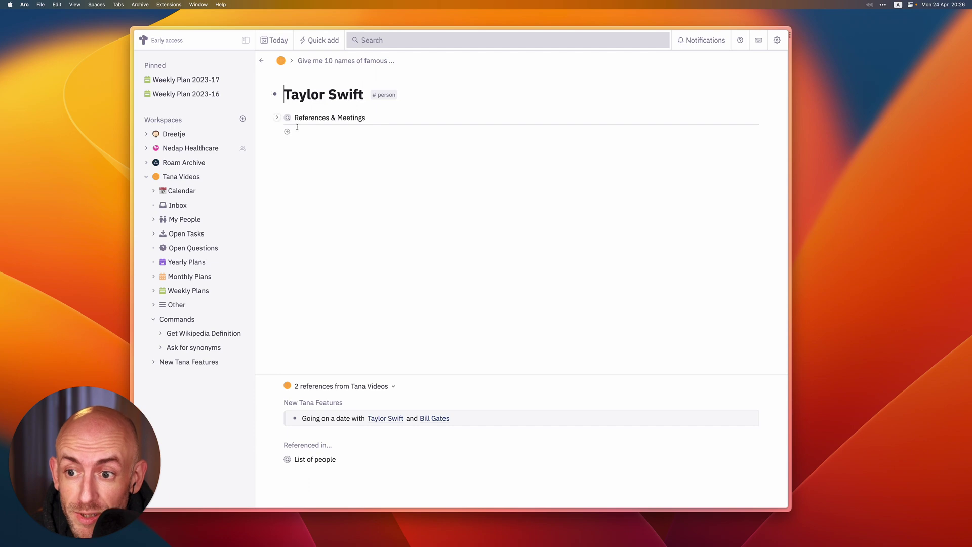
left_click(261, 60)
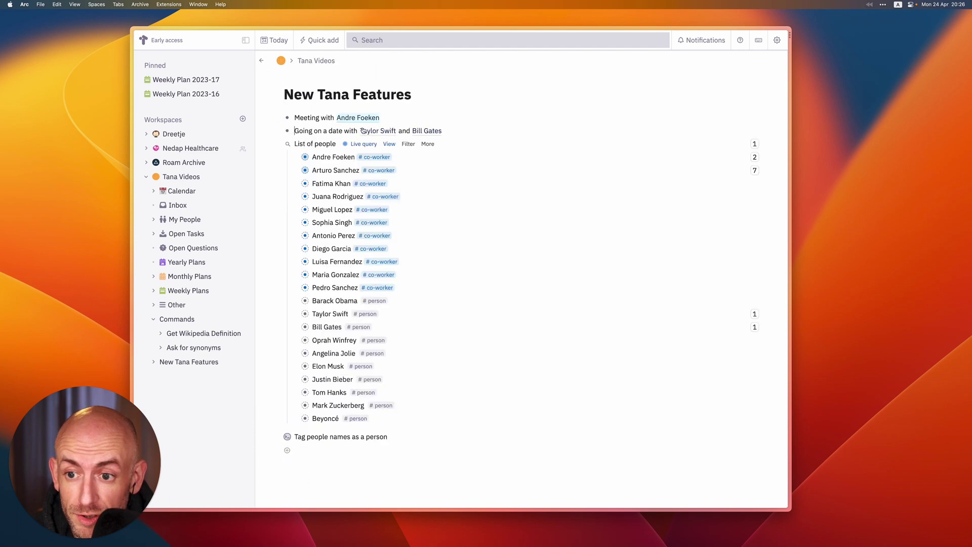
left_click(423, 132)
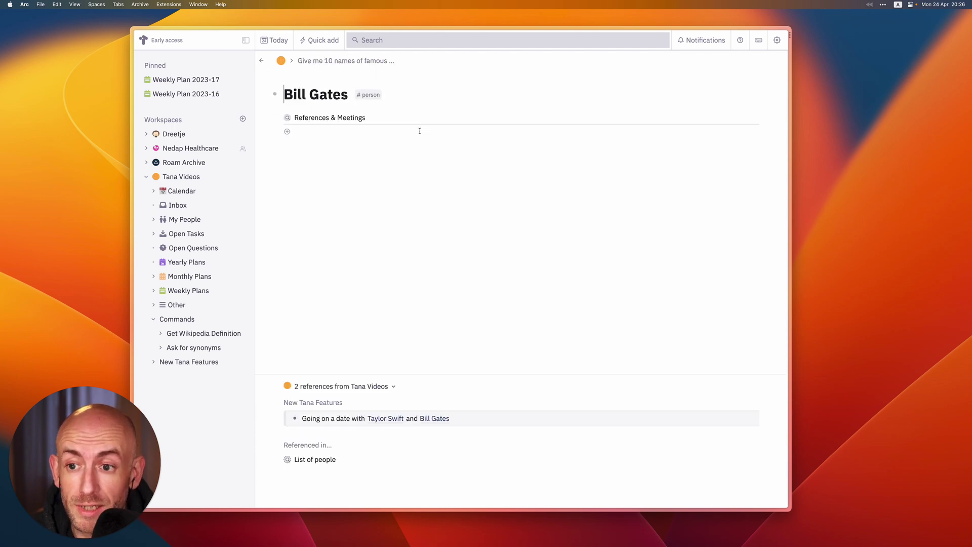
left_click(261, 60)
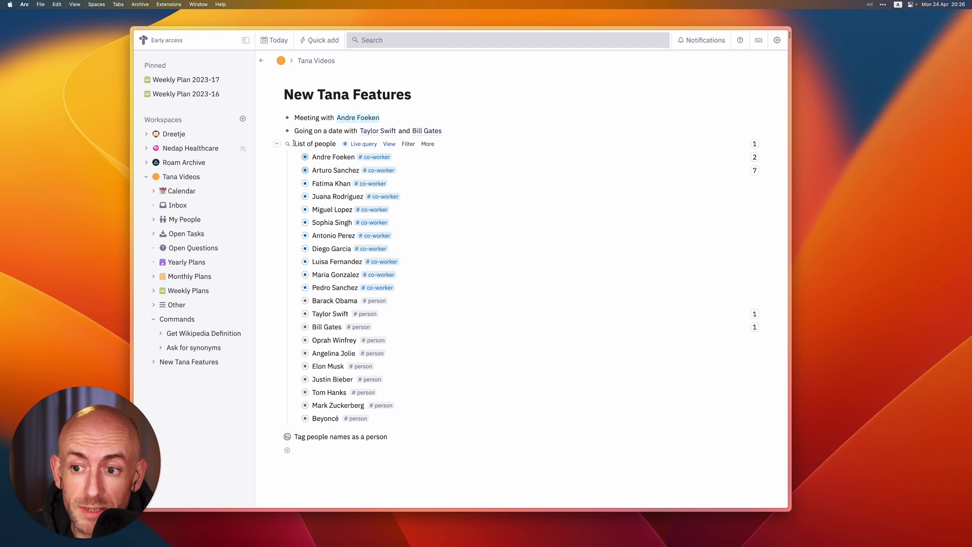
left_click(277, 144)
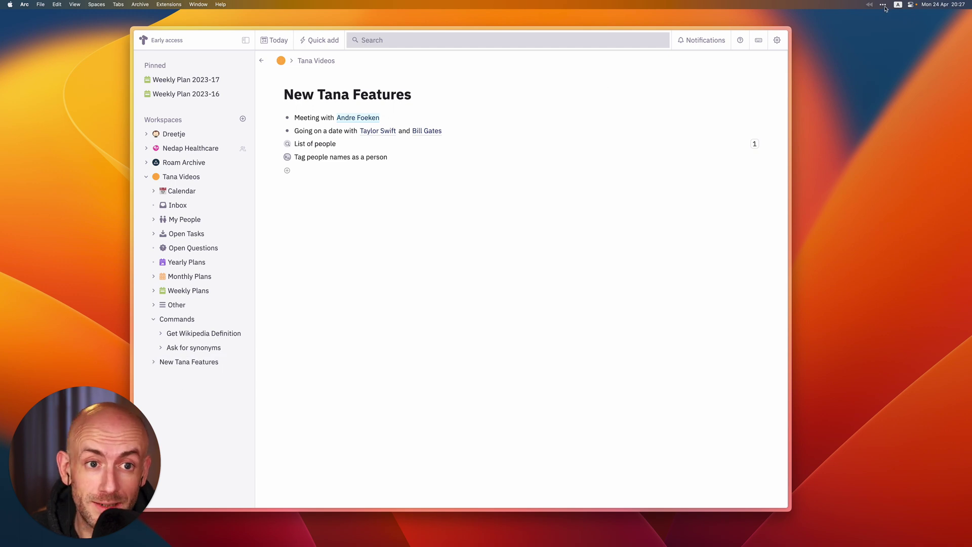
left_click(883, 5)
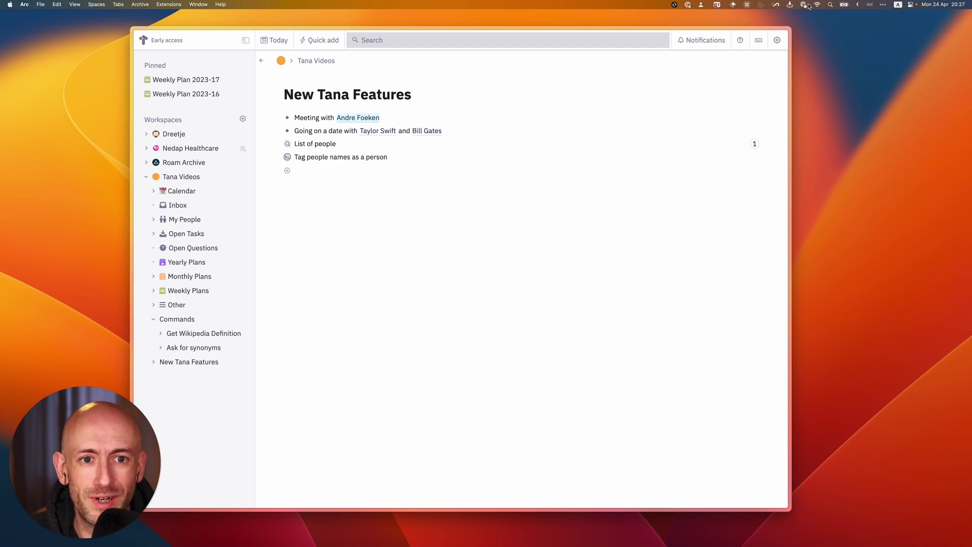